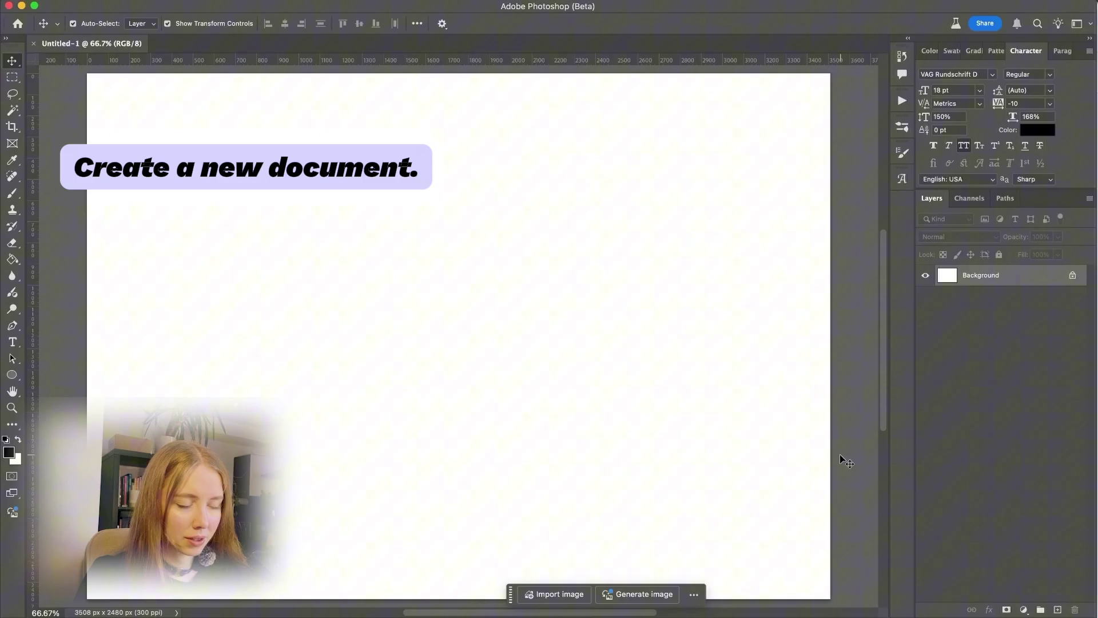
- Type 'Liquid' on the canvas, scale it up about fivefold and move it up-left
click(12, 341)
click(397, 305)
text(Liquid)
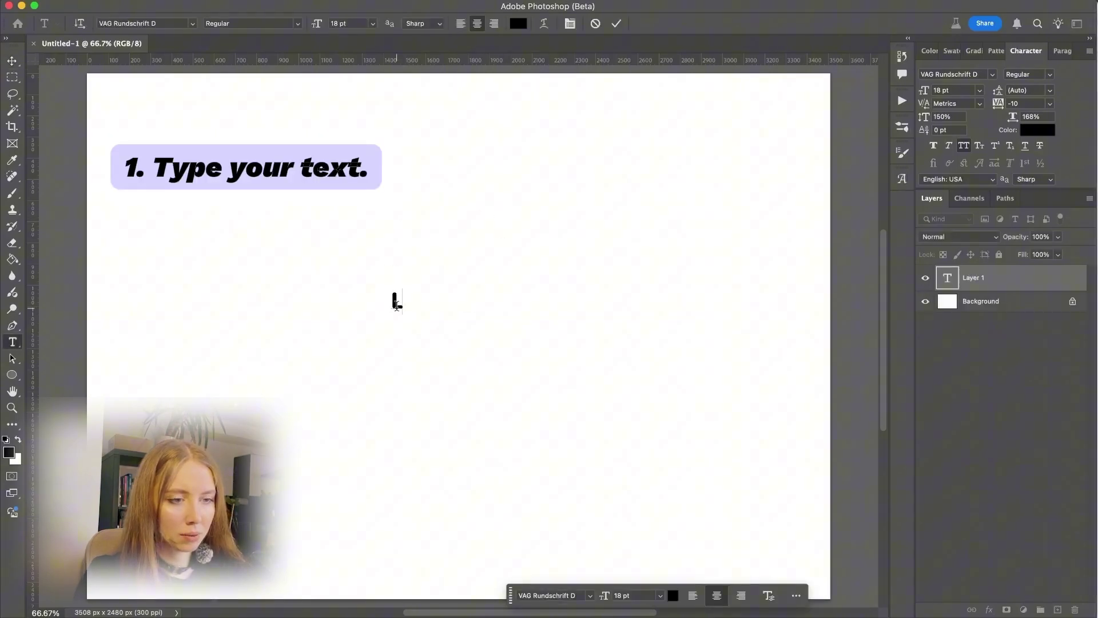
key(super+t)
drag(429, 312, 664, 492)
key(Return)
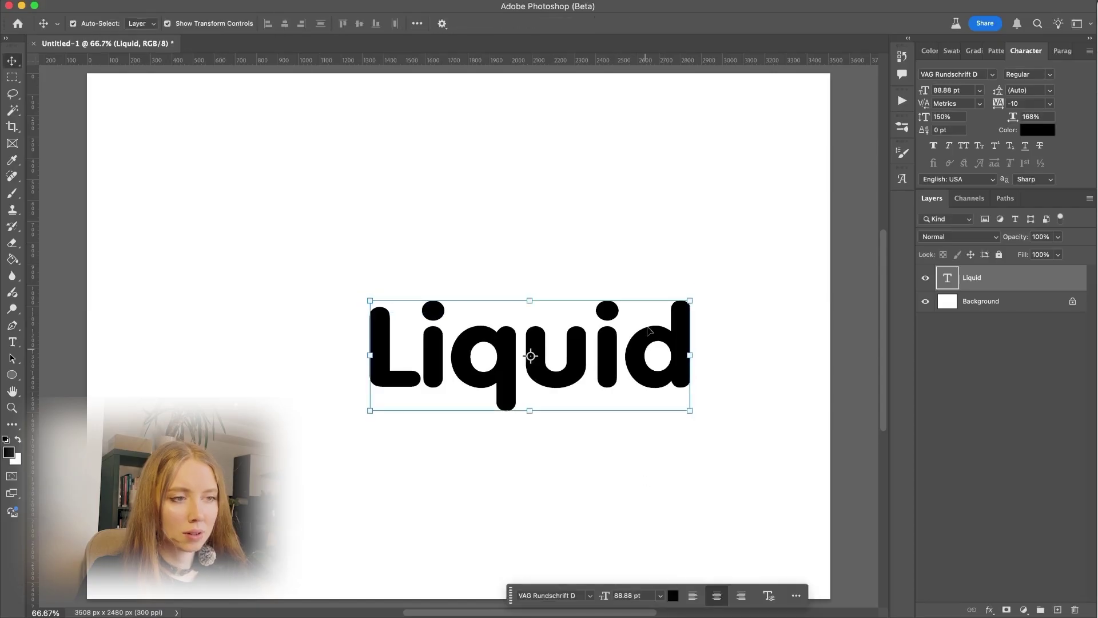
drag(612, 348, 537, 298)
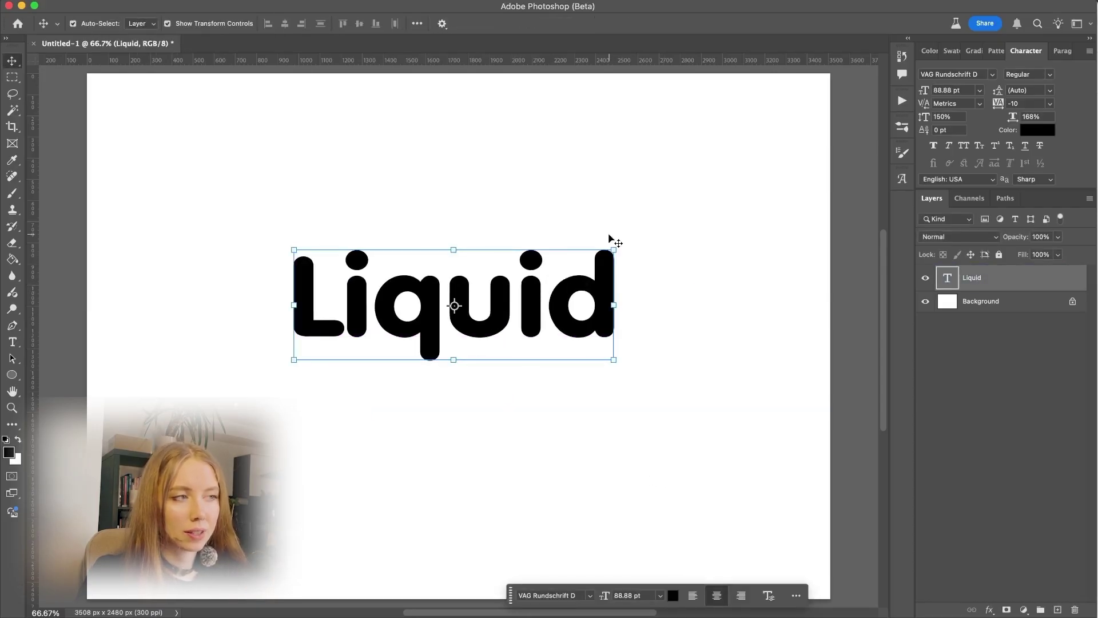
- Set the Liquid text in the Synthemesc font
click(993, 74)
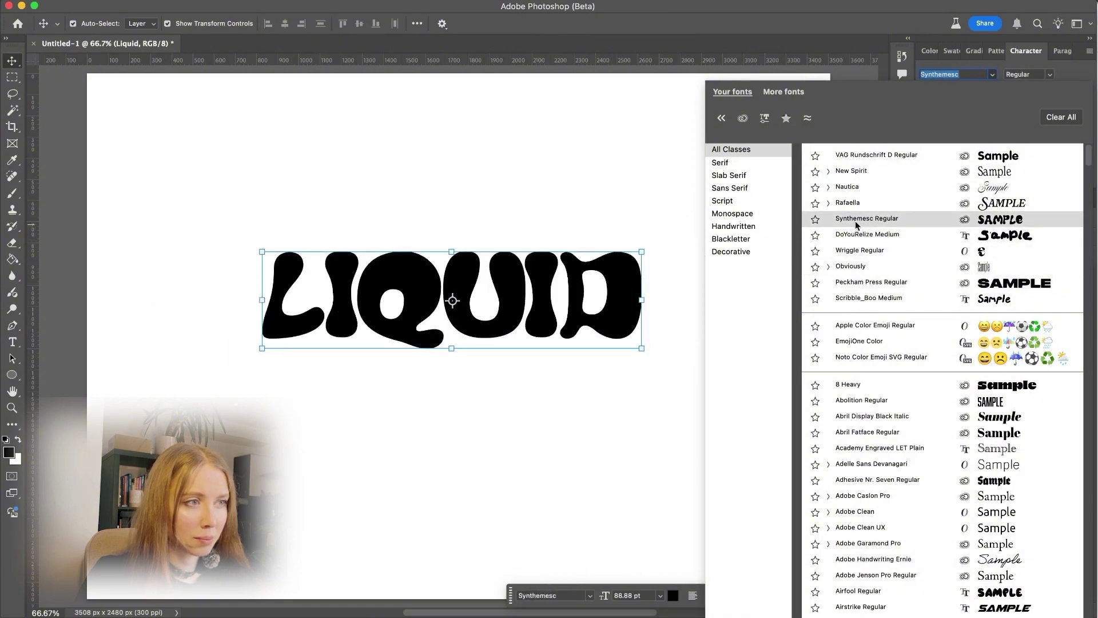
click(884, 222)
click(658, 408)
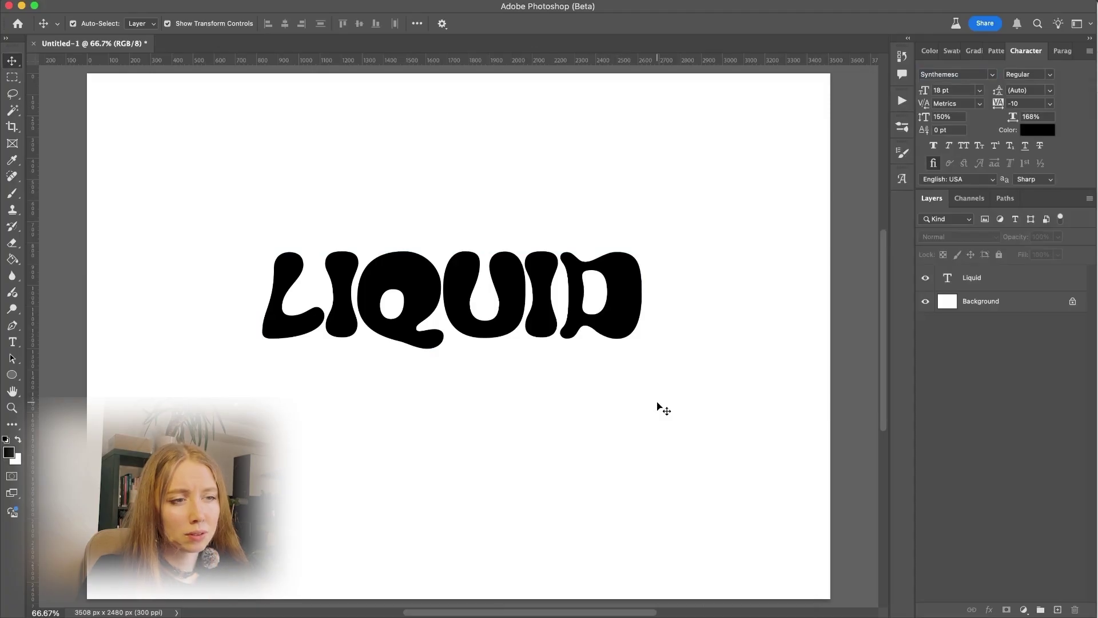
- Duplicate the Liquid text and reposition the stacked copies
drag(640, 303, 619, 229)
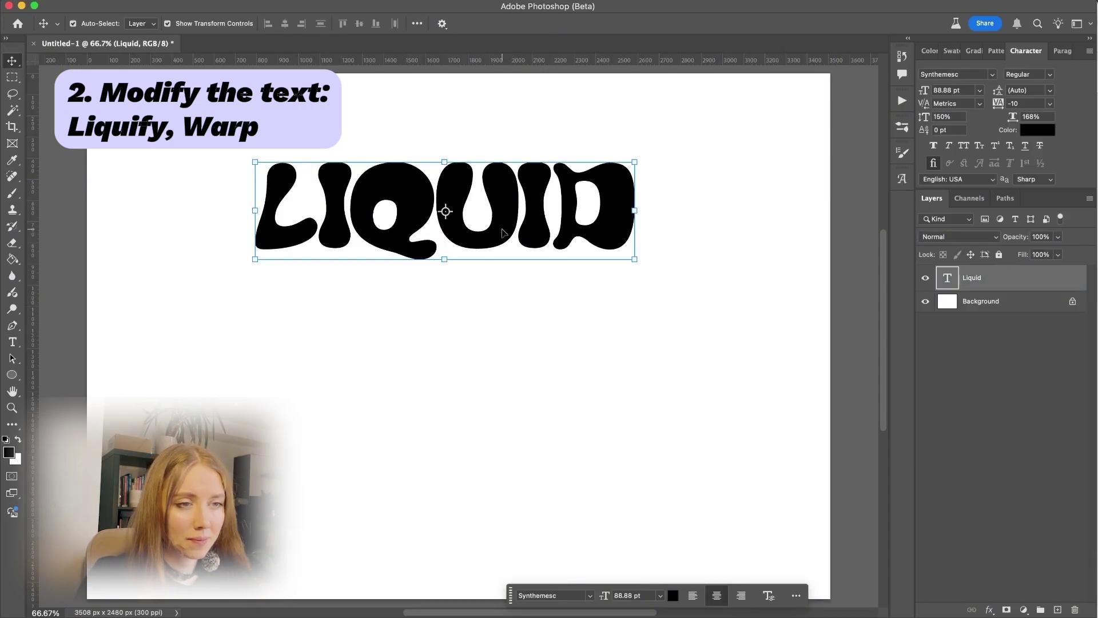
drag(504, 233, 507, 496)
scroll(507, 496, right, 2)
drag(463, 303, 396, 273)
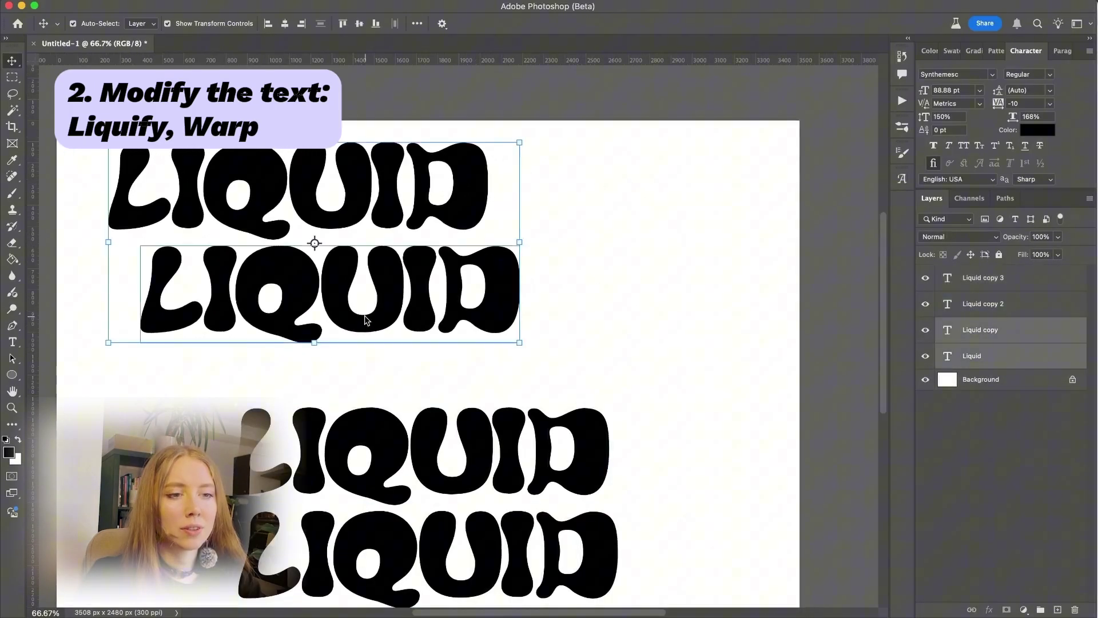
click(366, 321)
drag(538, 478, 515, 380)
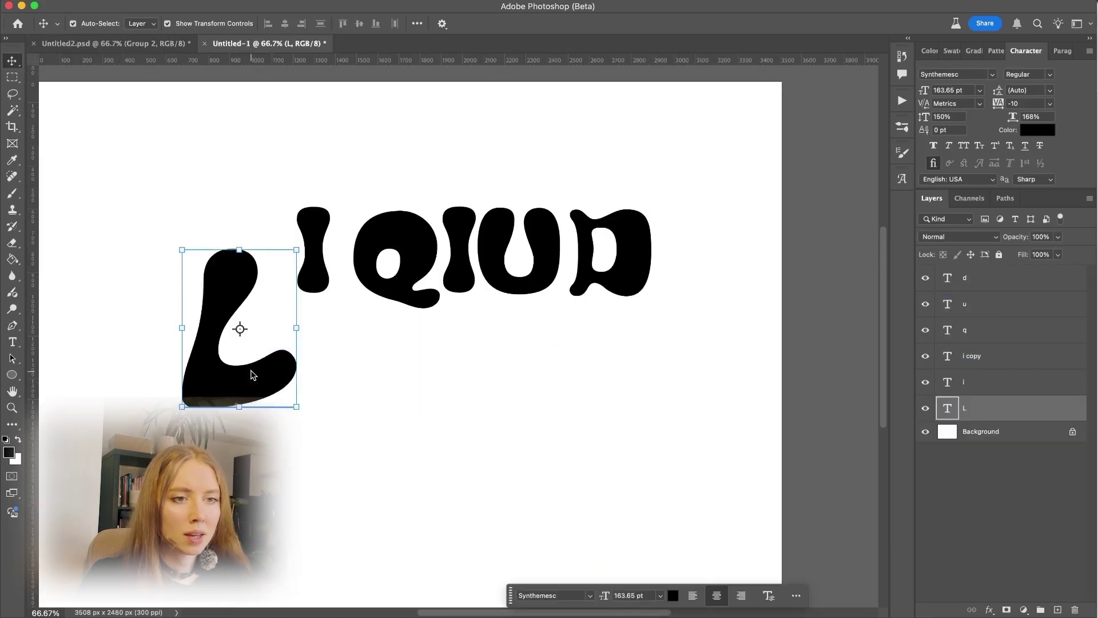
- Stagger the i, q and second i letters downward beside the L
scroll(415, 368, down, 2)
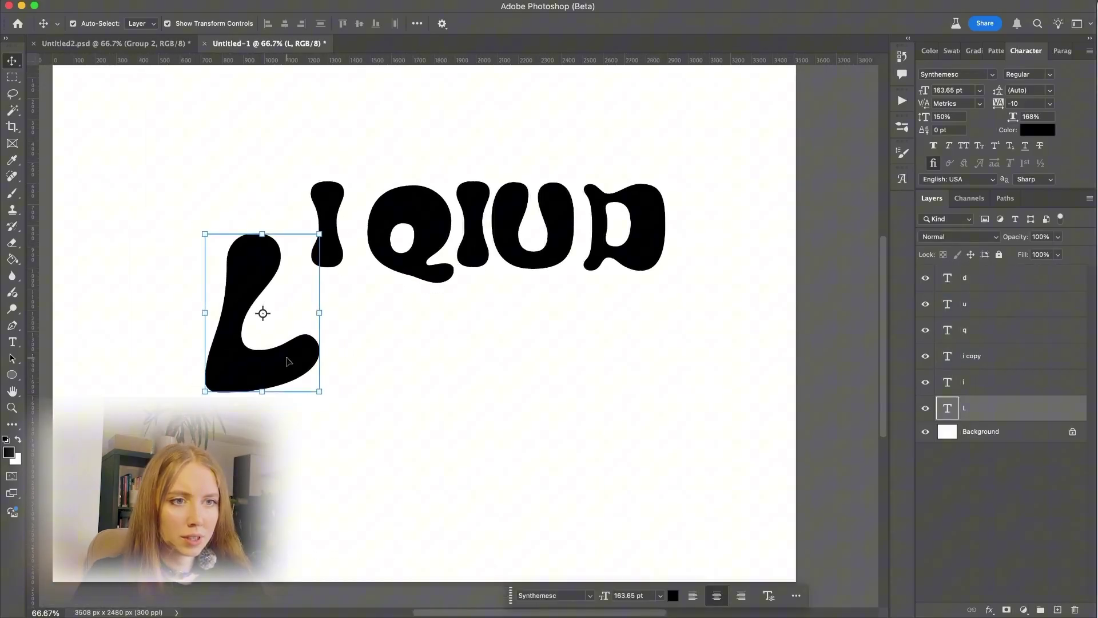
drag(329, 246, 306, 299)
drag(395, 265, 352, 324)
drag(468, 247, 425, 302)
click(303, 274)
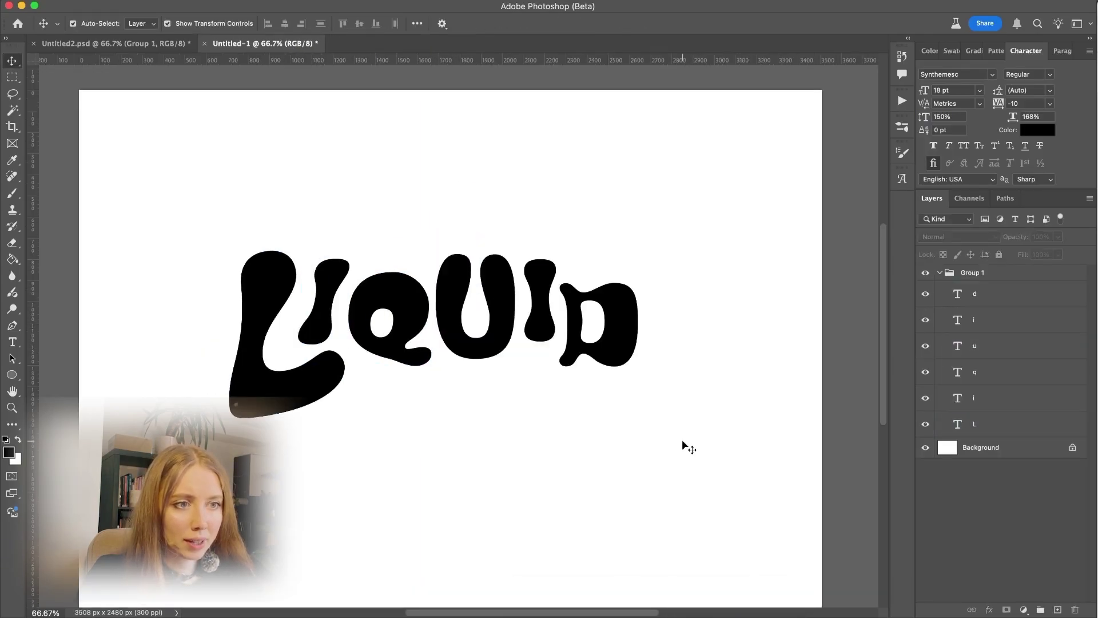
- Duplicate and merge Group 1, hide the original, and convert the copy to a Smart Object
click(939, 272)
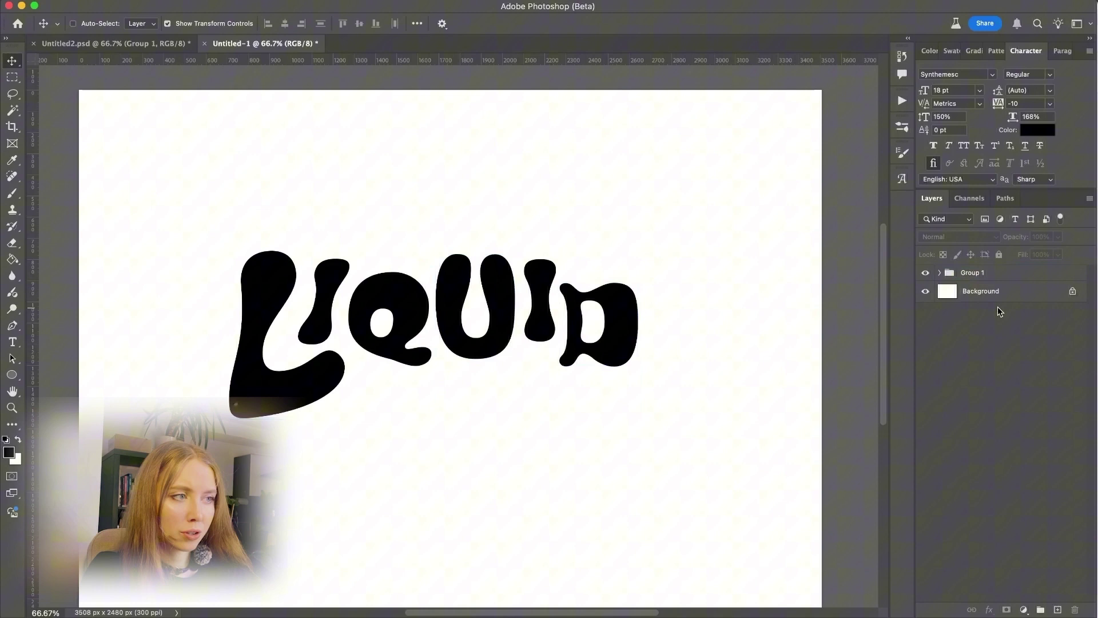
click(987, 279)
key(super+j)
key(super+e)
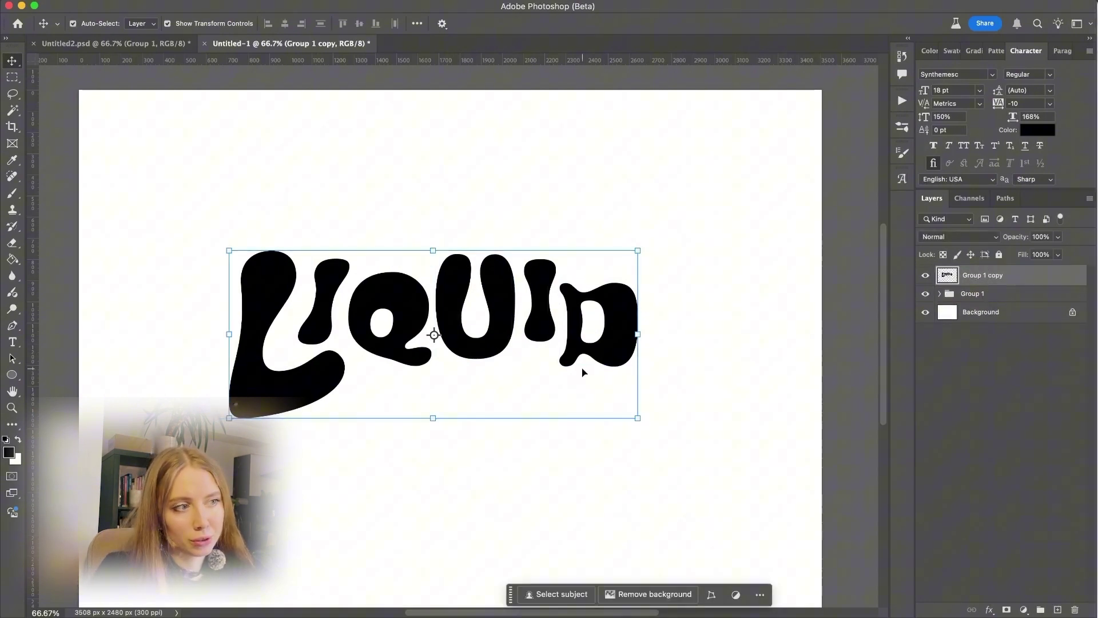
click(926, 293)
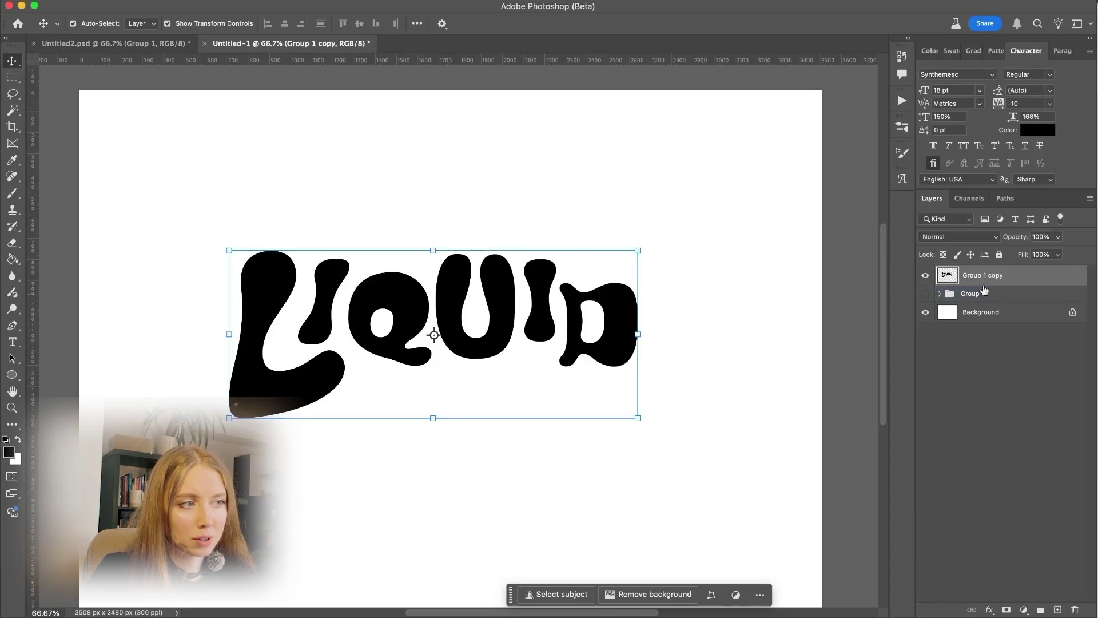
right_click(992, 279)
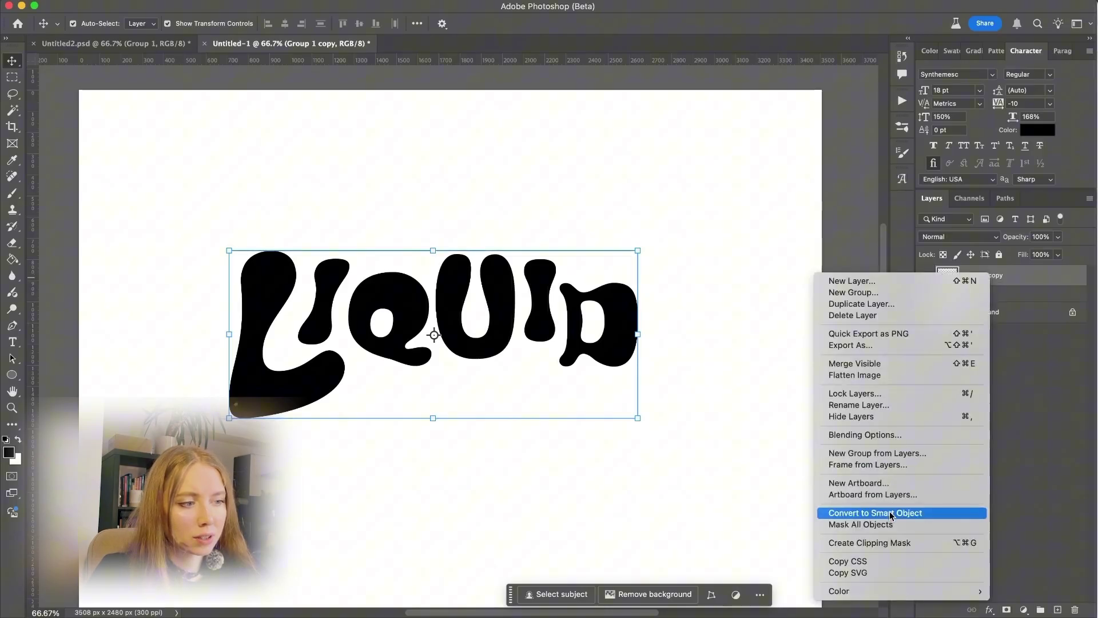
click(890, 513)
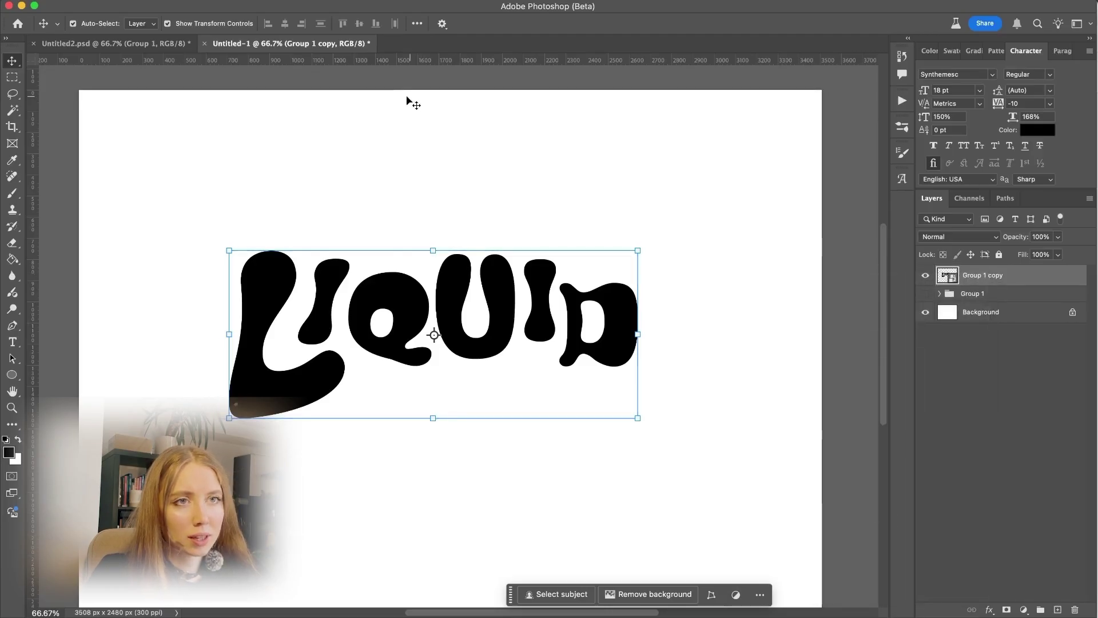
click(313, 2)
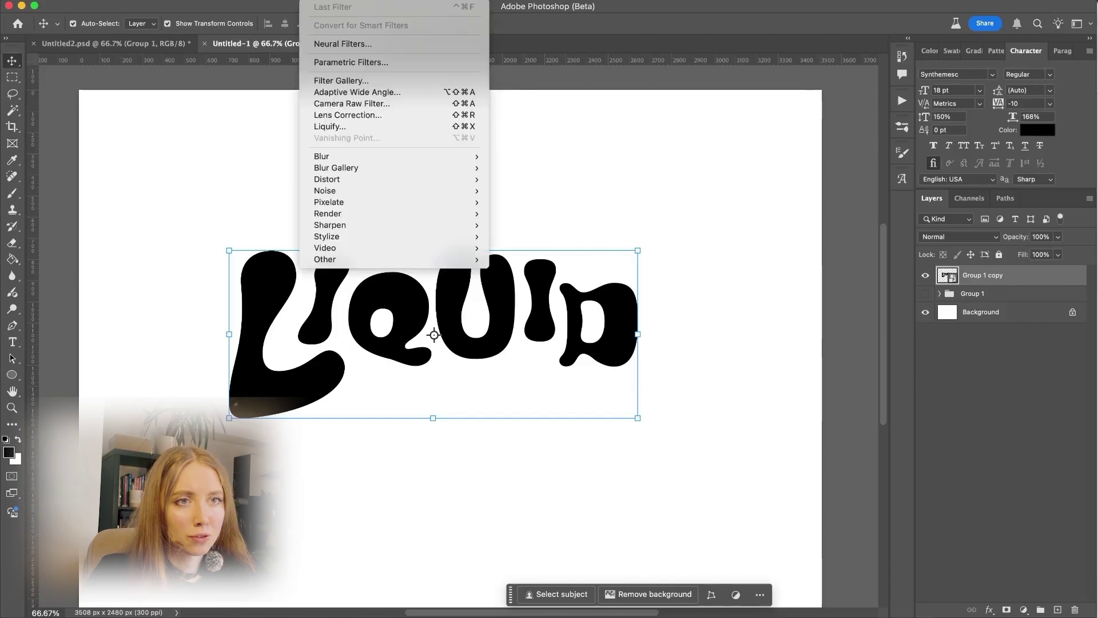
- In Liquify, pinch the top of the i stem with an enlarged Pucker brush
click(338, 127)
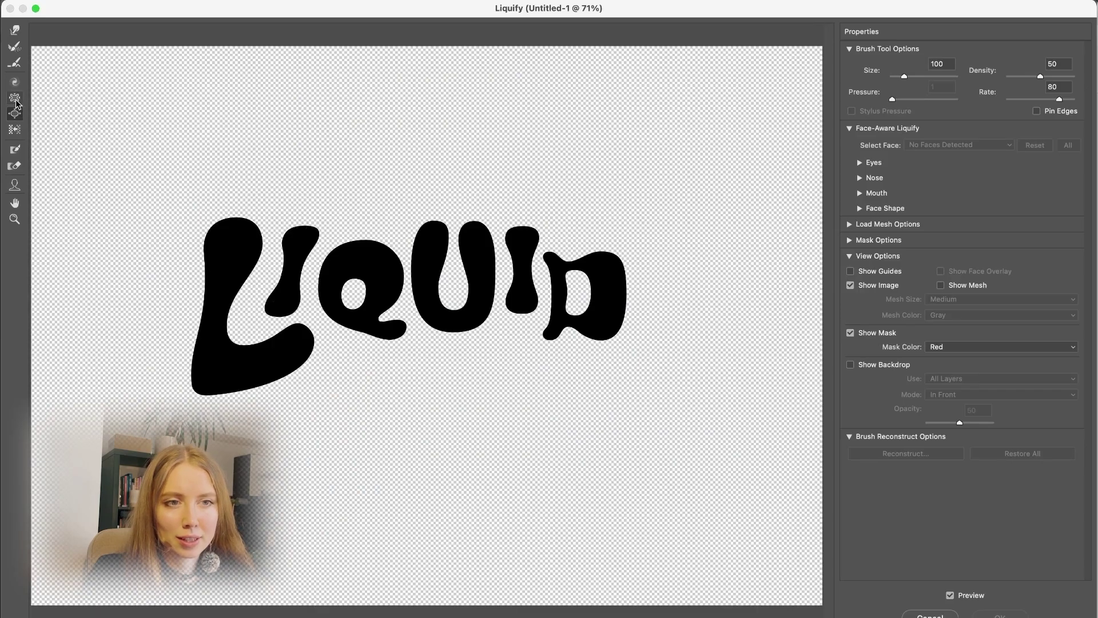
click(15, 113)
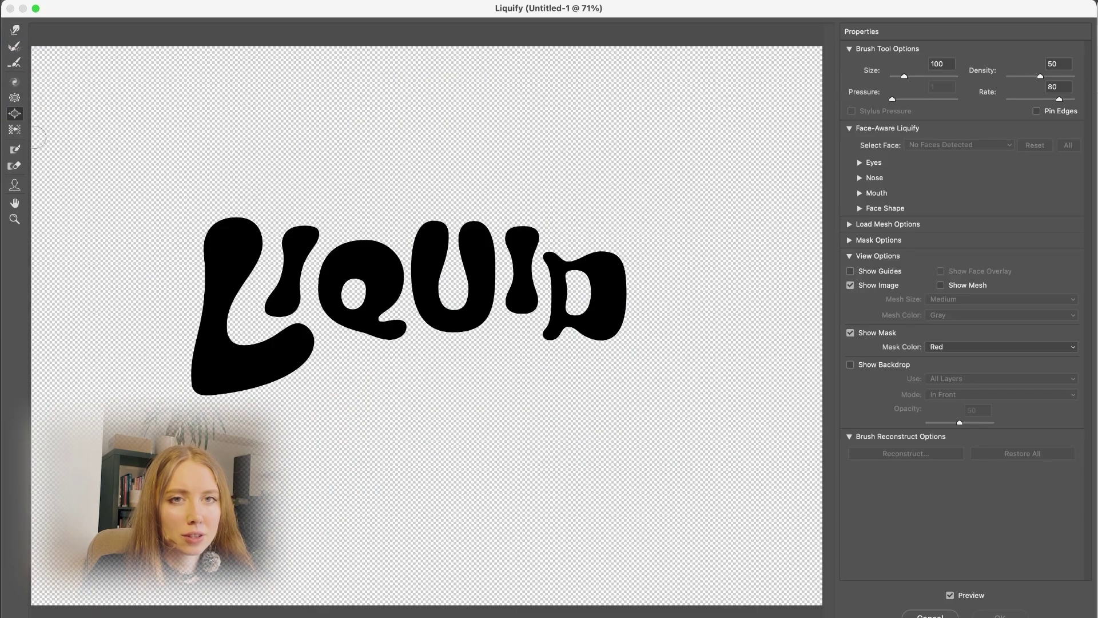
click(15, 98)
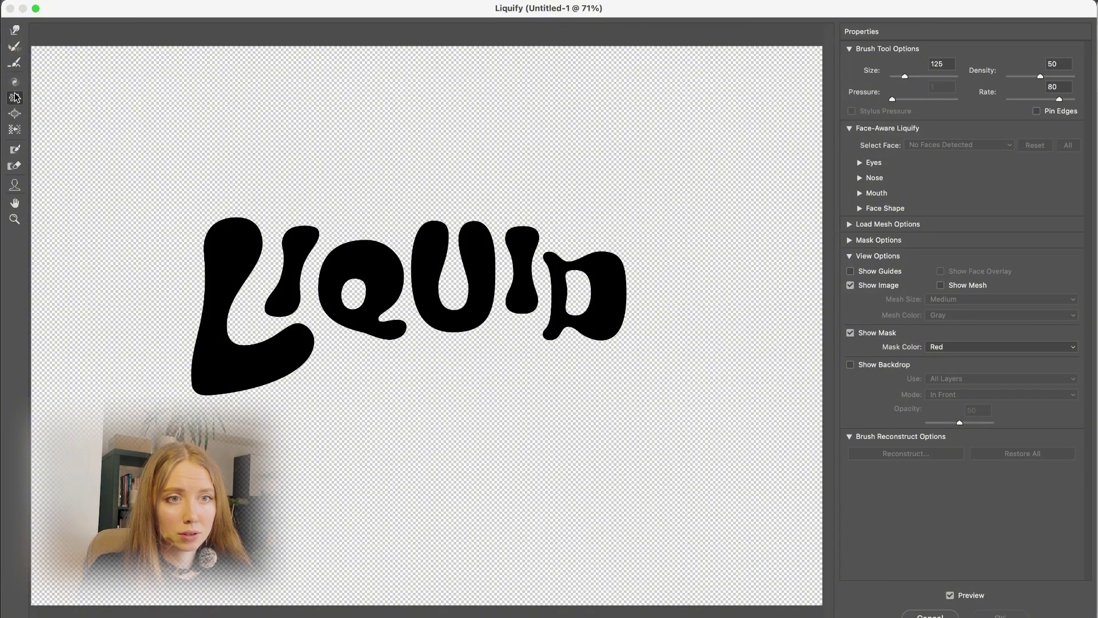
click(299, 247)
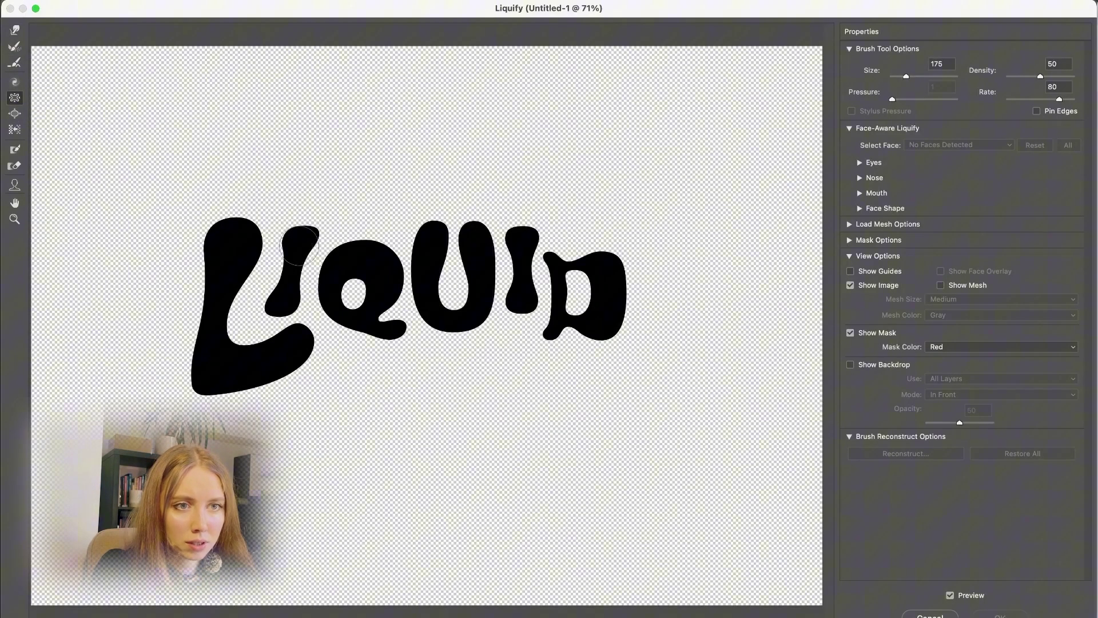
key(bracketright)
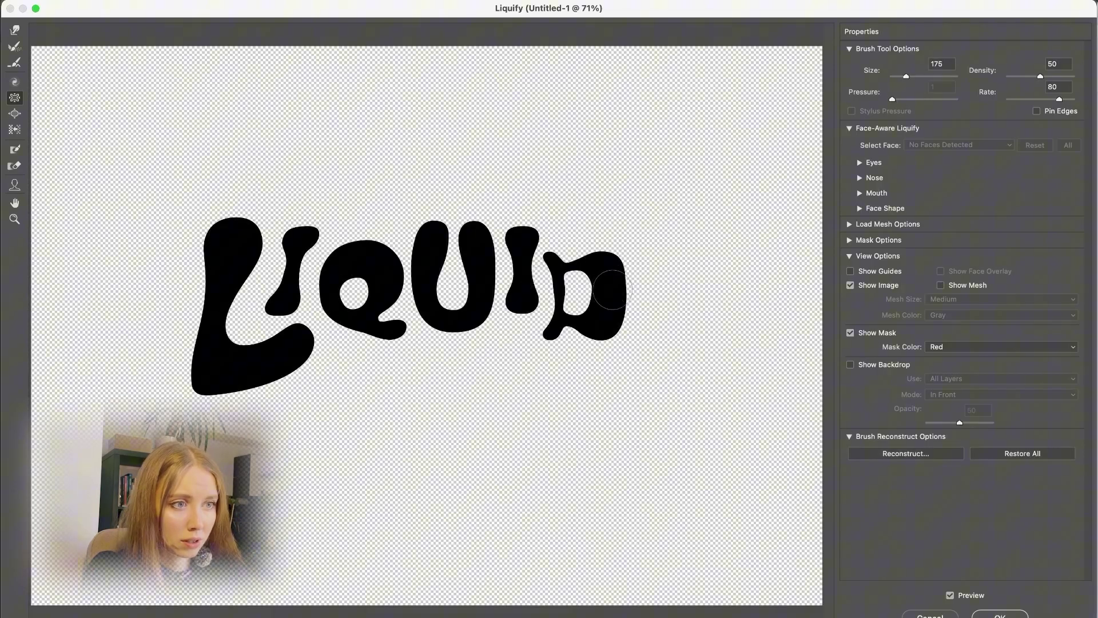
- Push the Q's edges with the Forward Warp tool at brush size 300
click(15, 32)
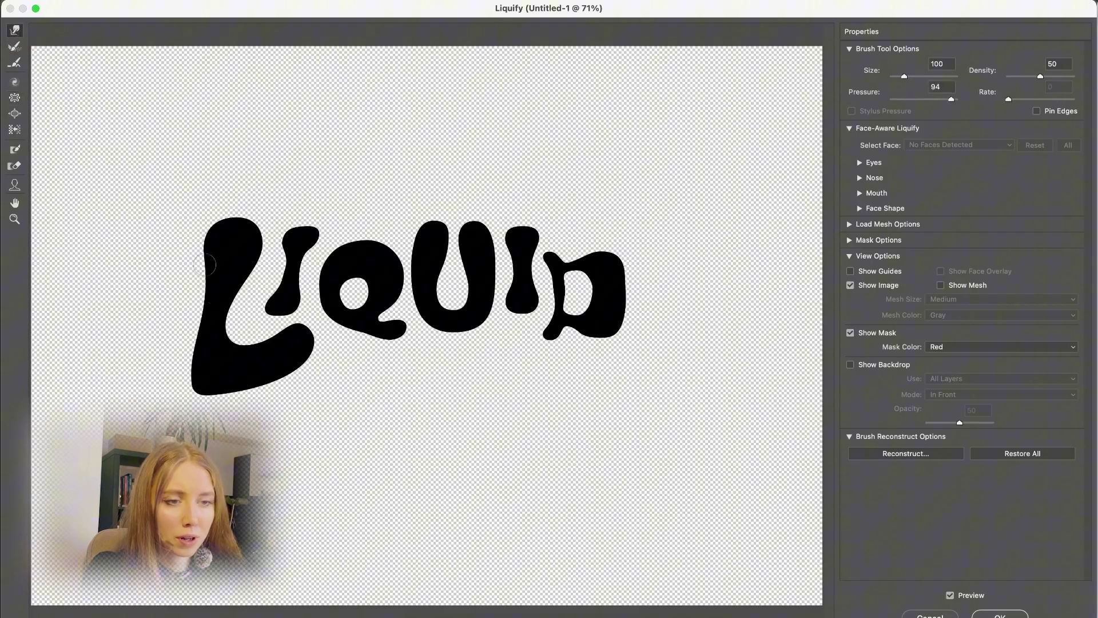
key(bracketright)
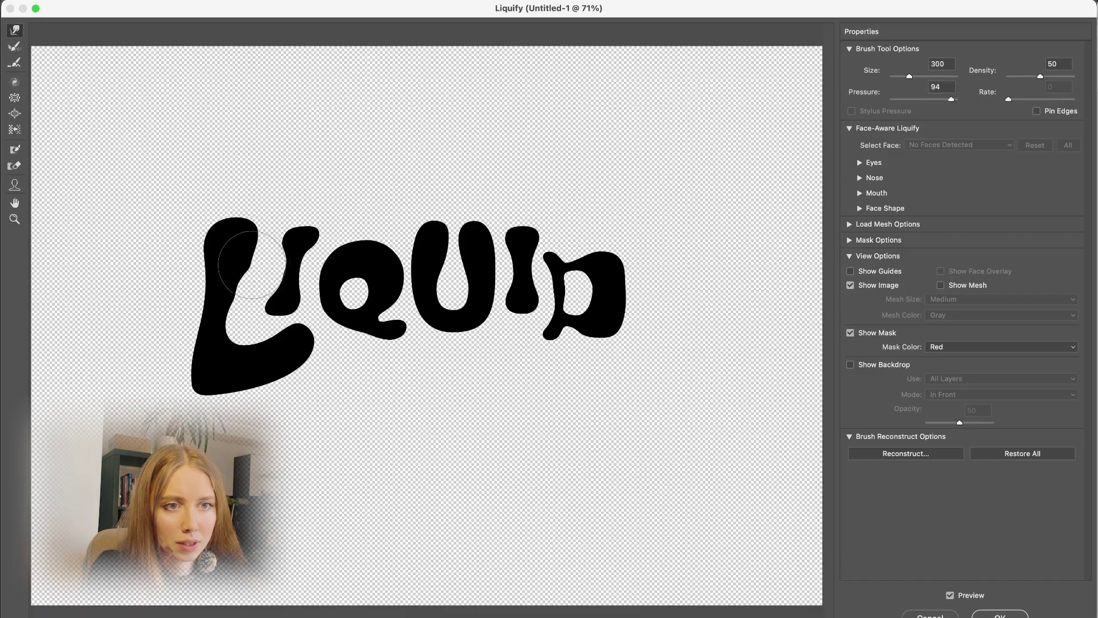
key(bracketleft)
key(bracketleft)
key(bracketleft)
key(bracketleft)
key(bracketleft)
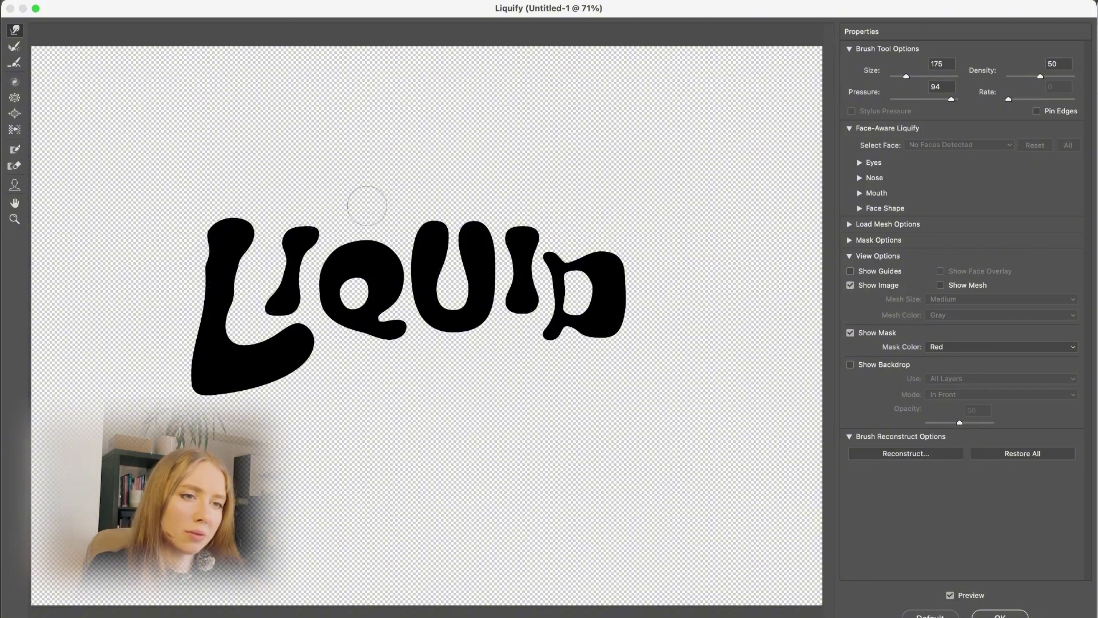
key(bracketright)
key(bracketright)
key(bracketright)
key(bracketright)
key(bracketright)
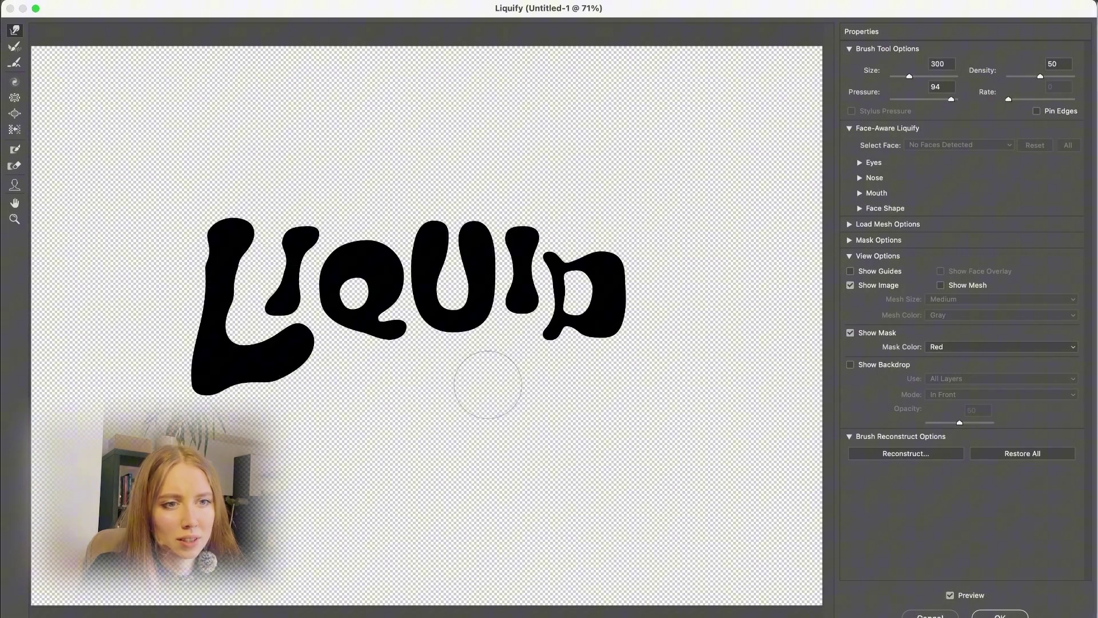
drag(338, 280, 346, 304)
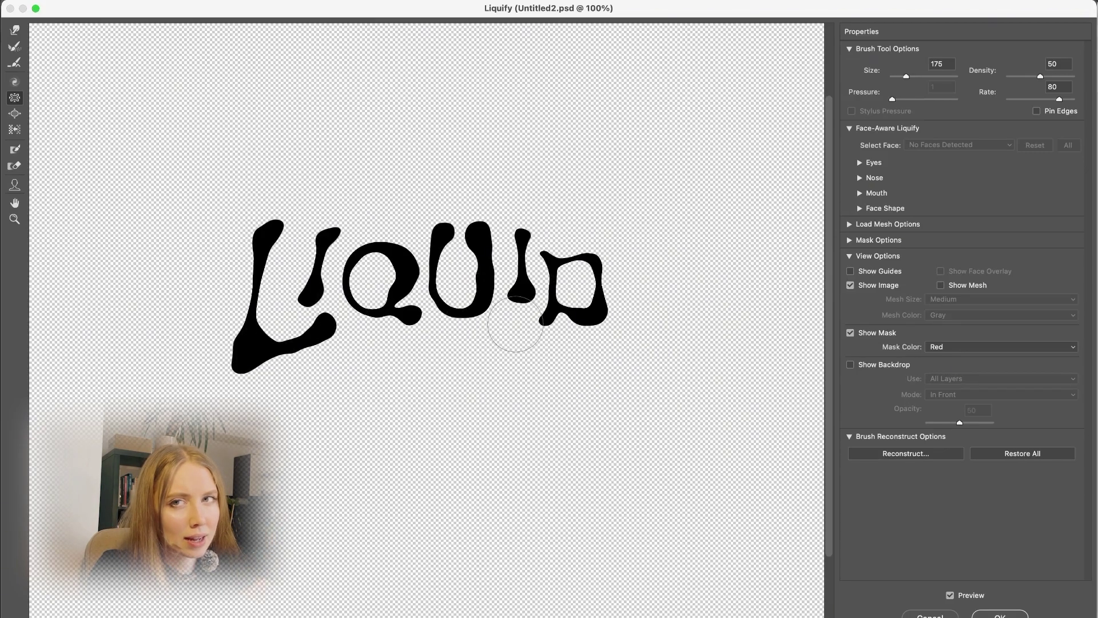
scroll(515, 324, up, 4)
scroll(515, 325, right, 4)
scroll(516, 324, down, 4)
scroll(517, 324, left, 7)
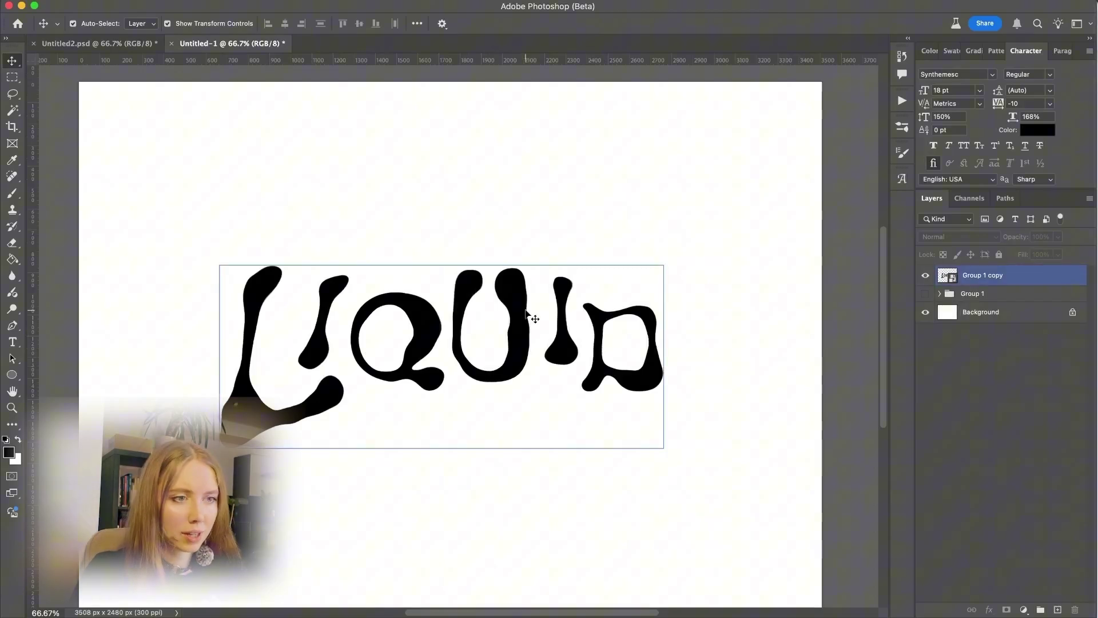
- Rasterize the Group 1 copy layer
click(1011, 276)
right_click(995, 279)
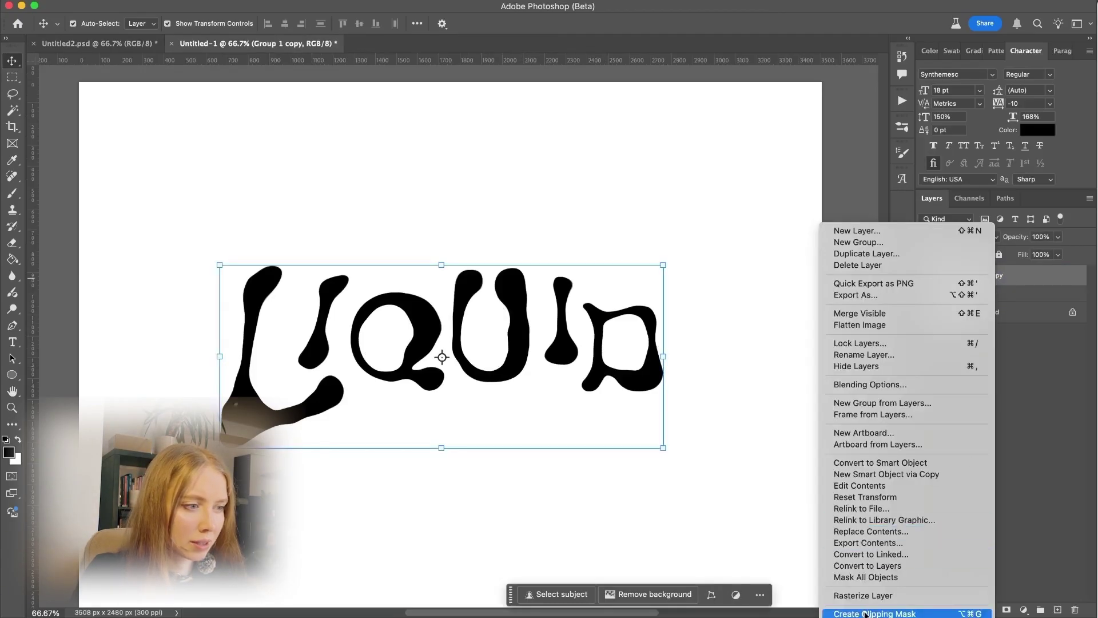
click(898, 597)
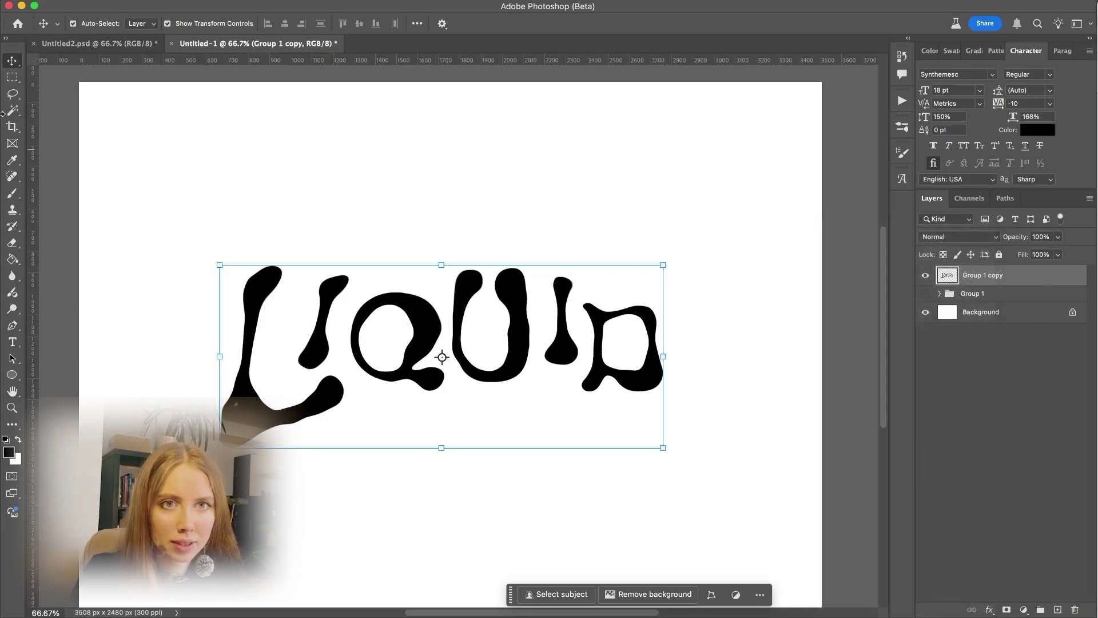
- Lasso the D, shift it slightly left and up, then deselect
key(l)
mouse_move(585, 281)
mouse_down()
mouse_move(588, 372)
mouse_move(652, 420)
mouse_move(585, 280)
mouse_up()
key(v)
drag(654, 359, 642, 356)
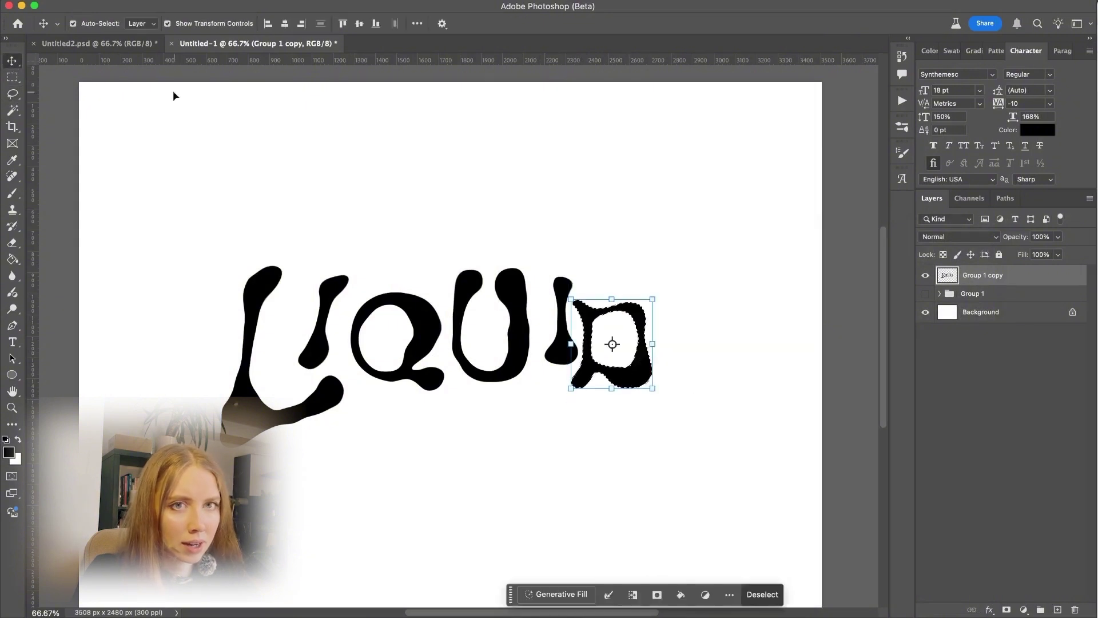
key(l)
mouse_move(535, 237)
mouse_down()
mouse_move(581, 422)
mouse_move(571, 208)
mouse_up()
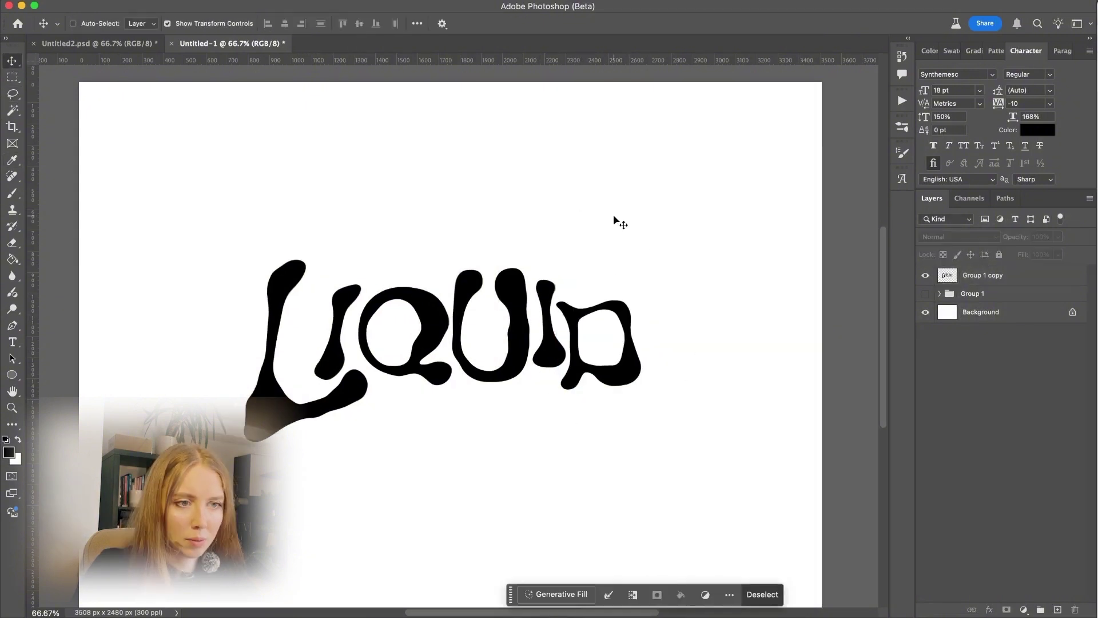
key(ctrl+d)
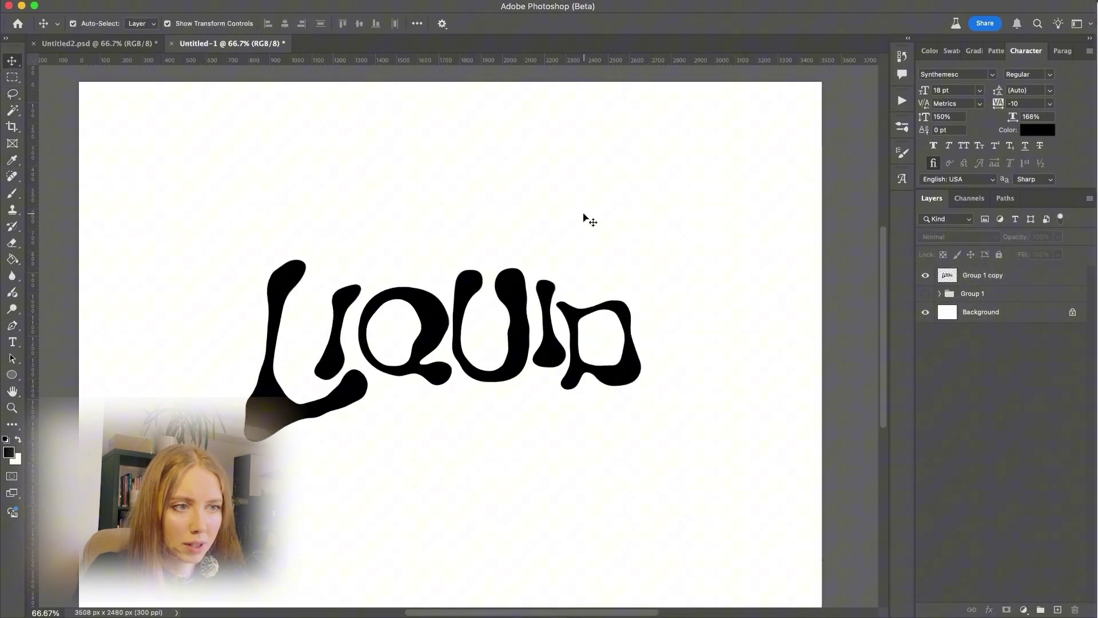
key(alt+period)
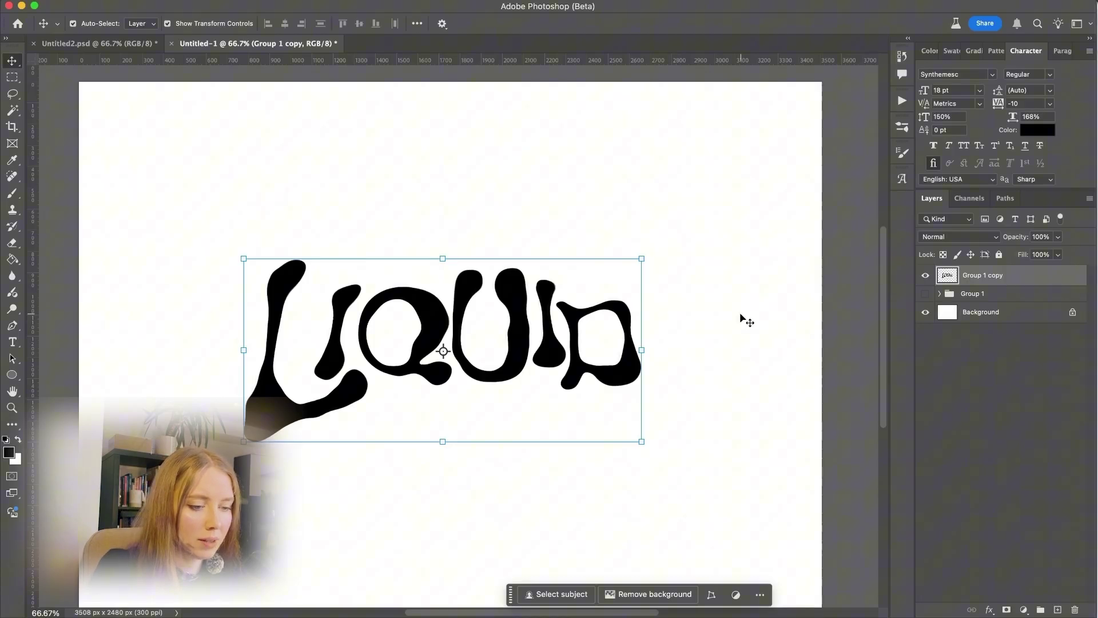
- Warp the lettering with the Fisheye preset, bend dragged to 37.9%, and commit
key(ctrl+t)
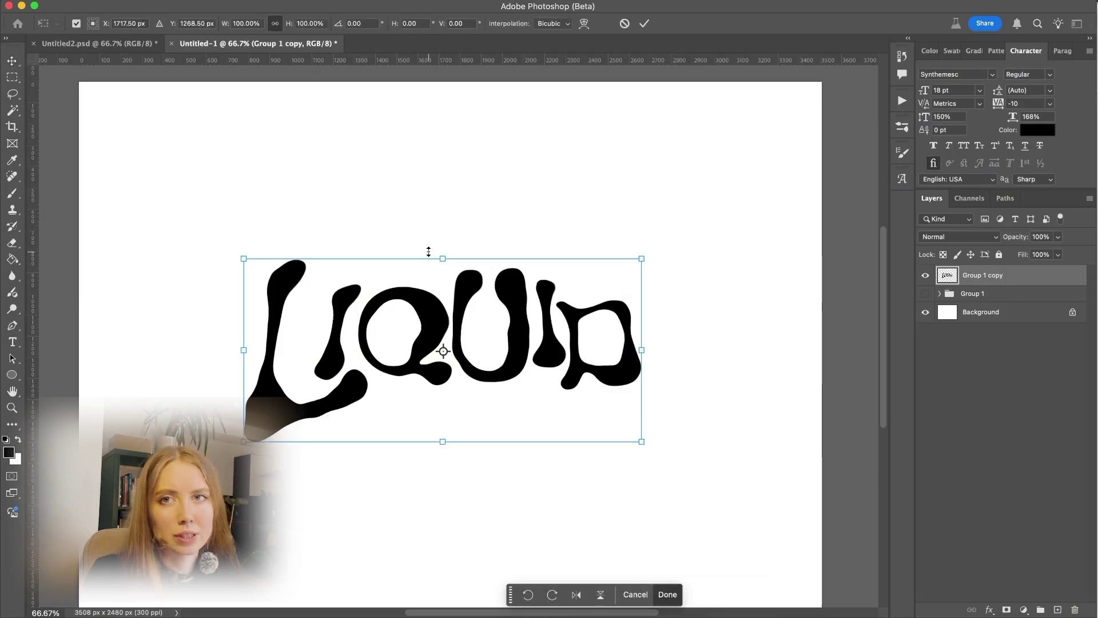
click(584, 24)
click(295, 26)
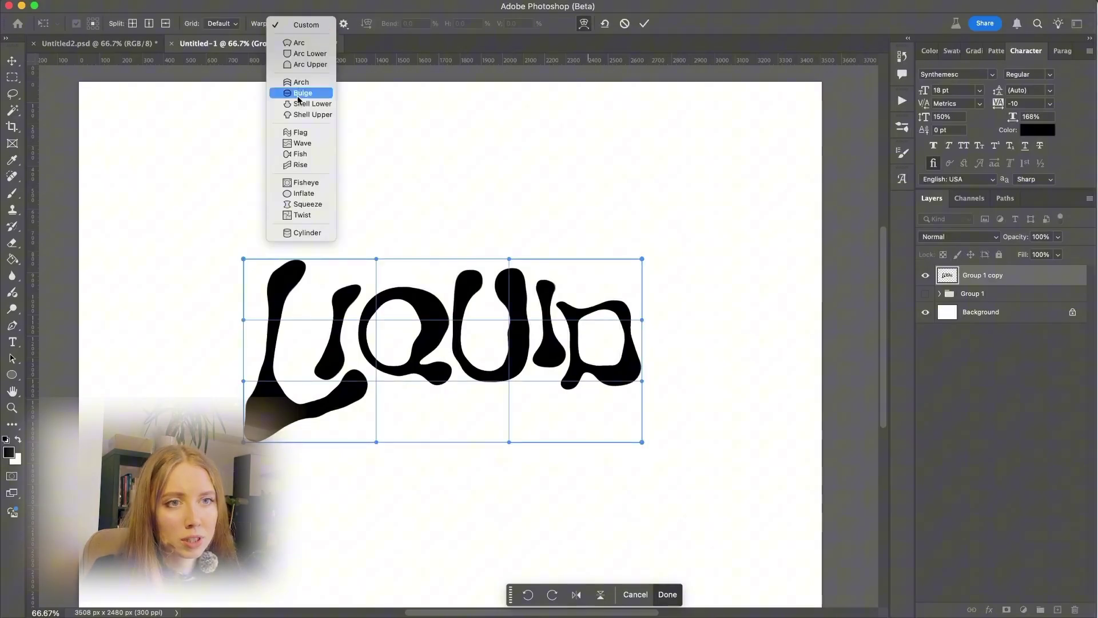
click(311, 184)
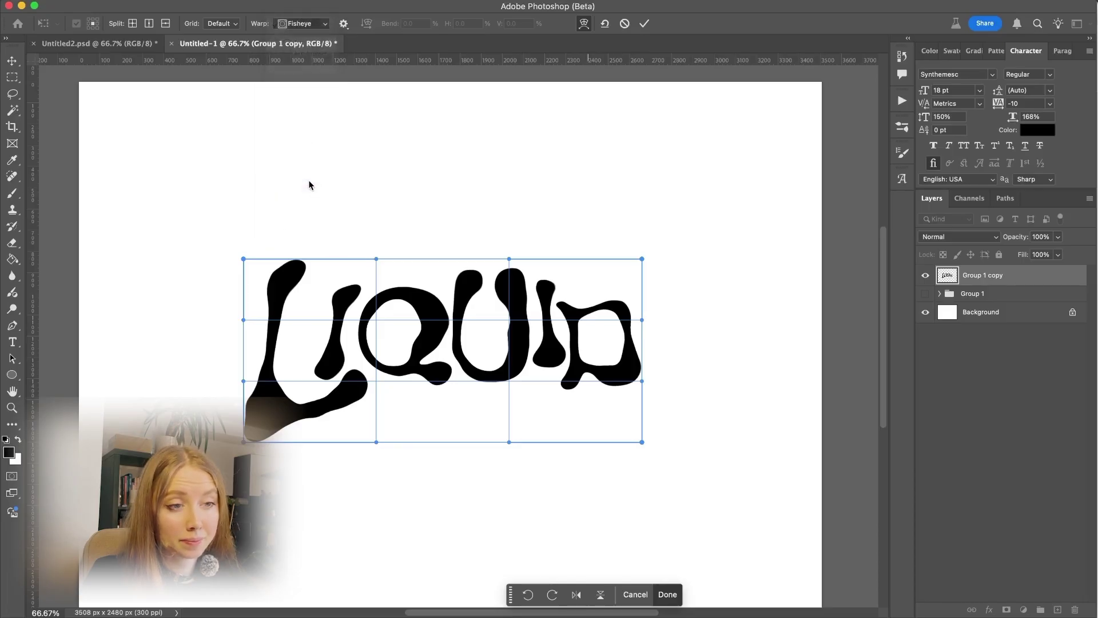
drag(443, 300, 444, 331)
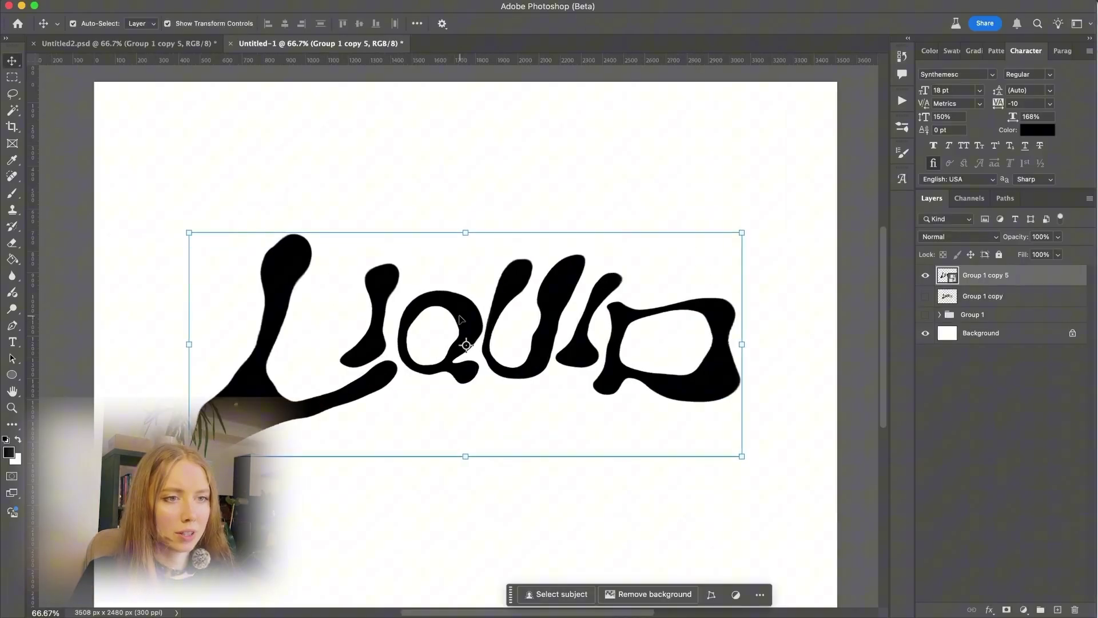
click(755, 491)
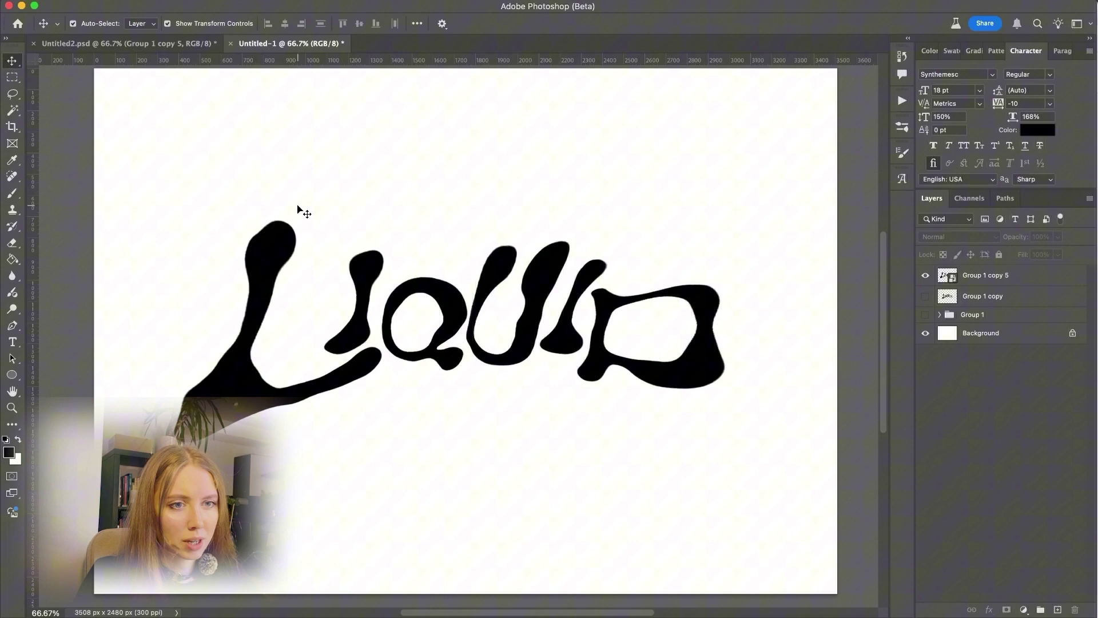
- Export the warped lettering as a JPG through Save for Web (Legacy)
click(126, 0)
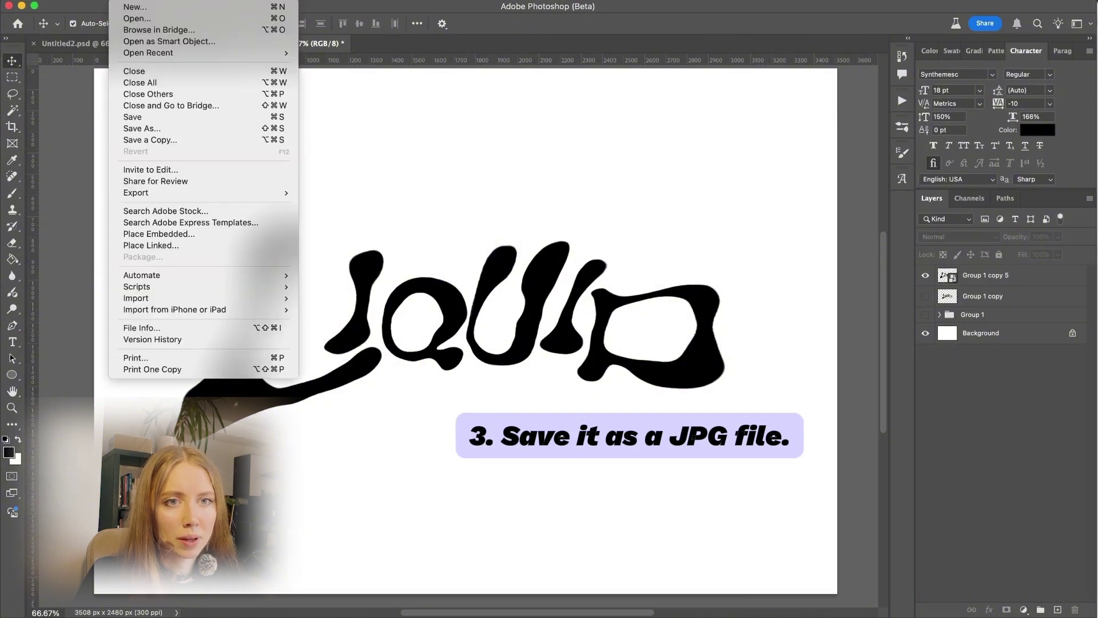
mouse_move(200, 196)
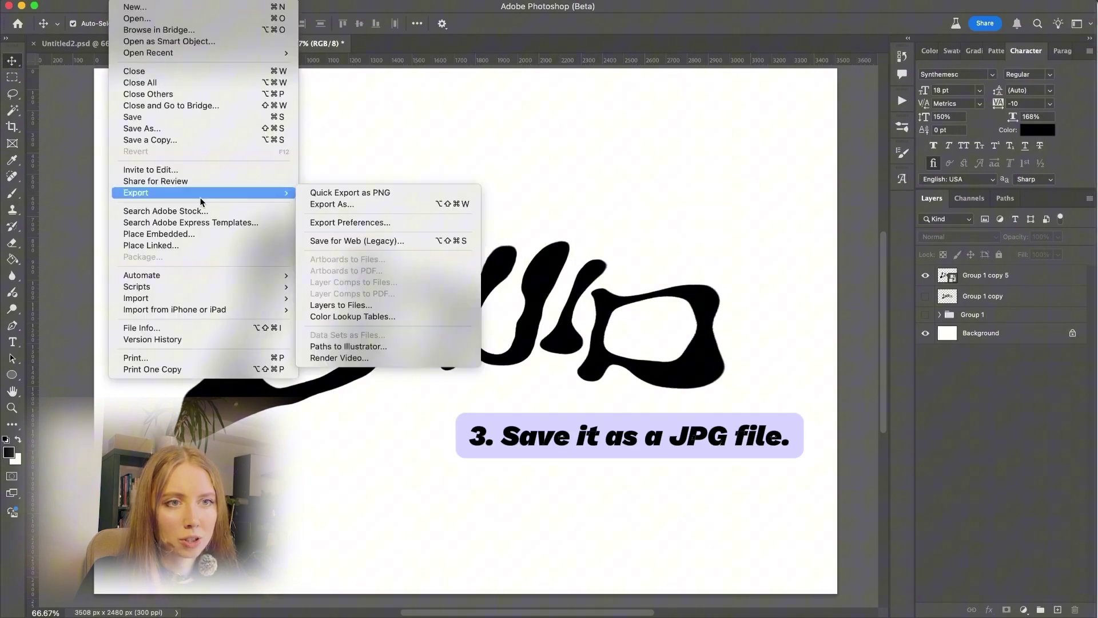
click(392, 246)
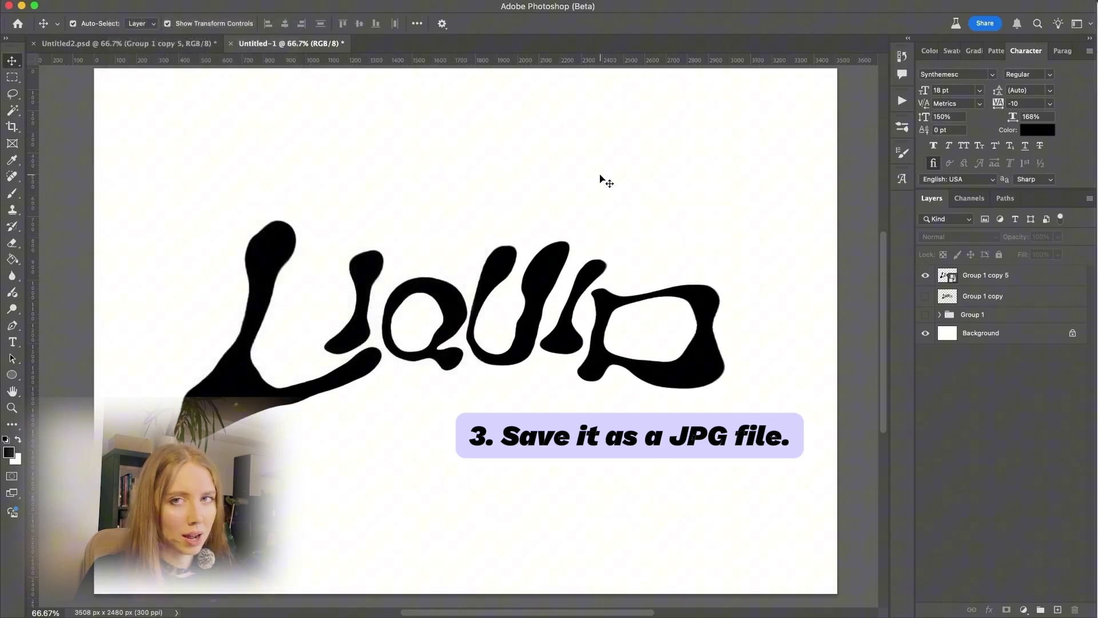
key(super+minus)
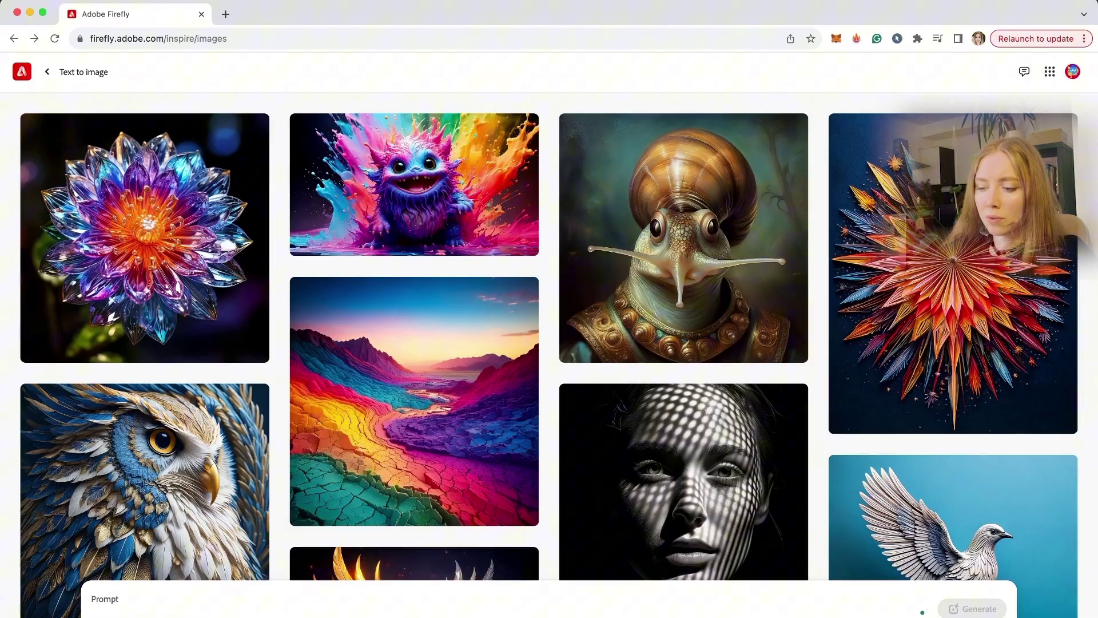
- Generate images from 'Liquid shiny polished silver, isolated on white background' and browse the results
text(Liquid shiny)
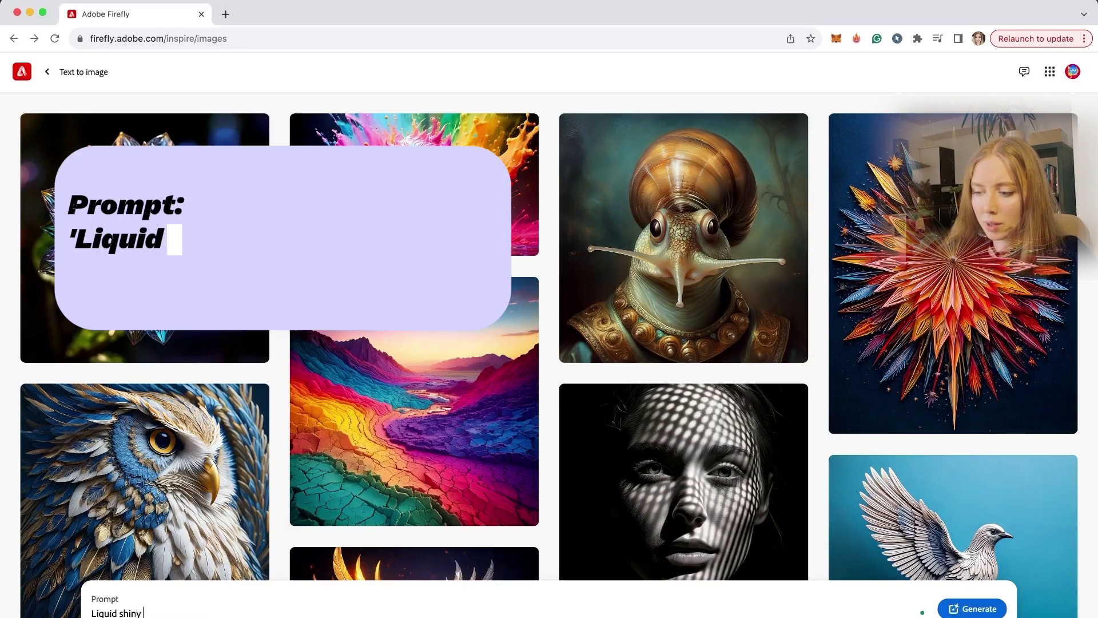
text( polished silver, i)
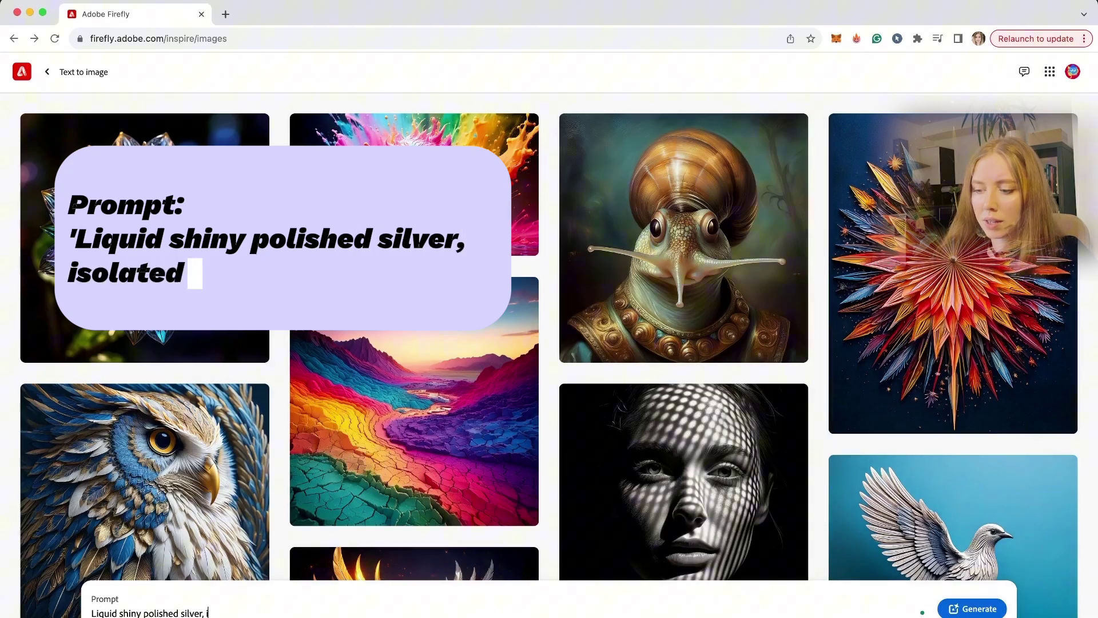
text(solated on )
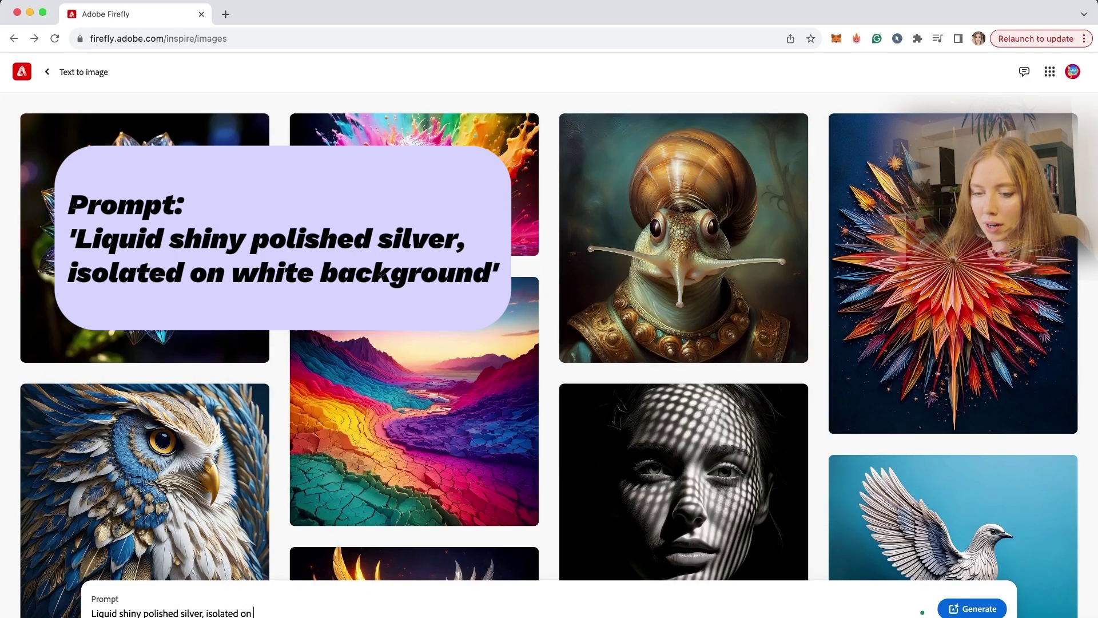
text(white background)
key(Return)
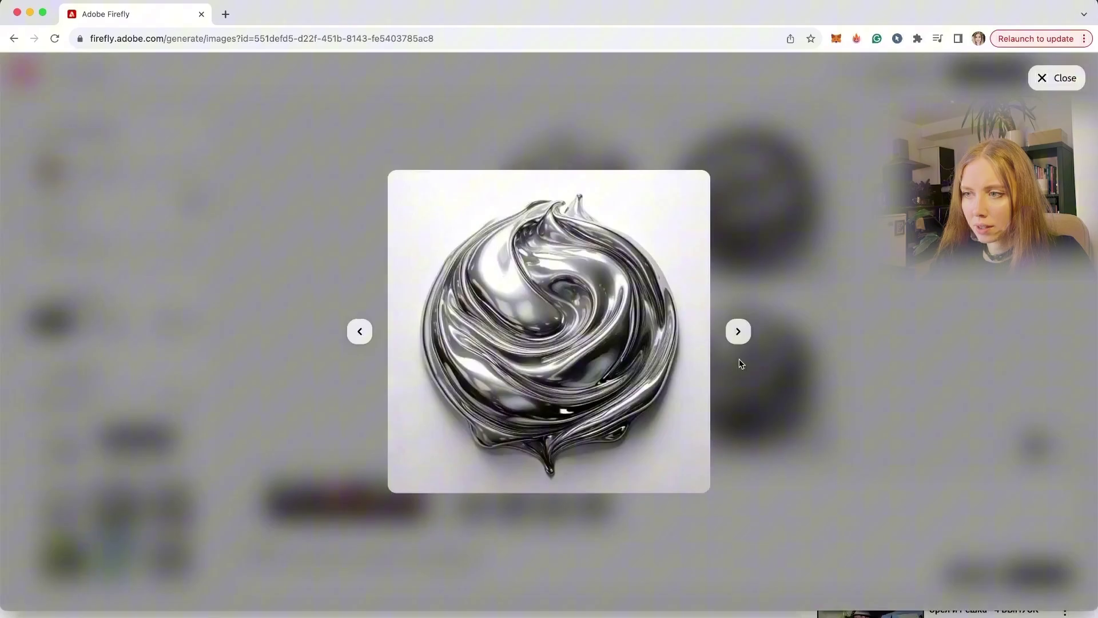
click(738, 332)
click(737, 332)
click(738, 332)
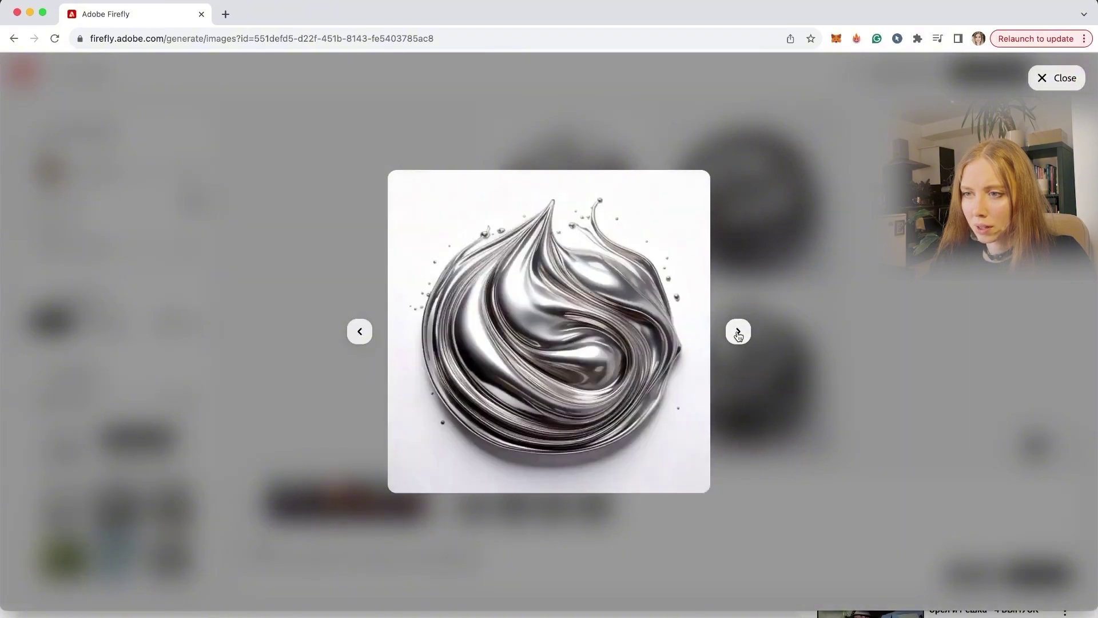
click(359, 331)
- Upscale the round silver swirl image and download it
mouse_move(503, 275)
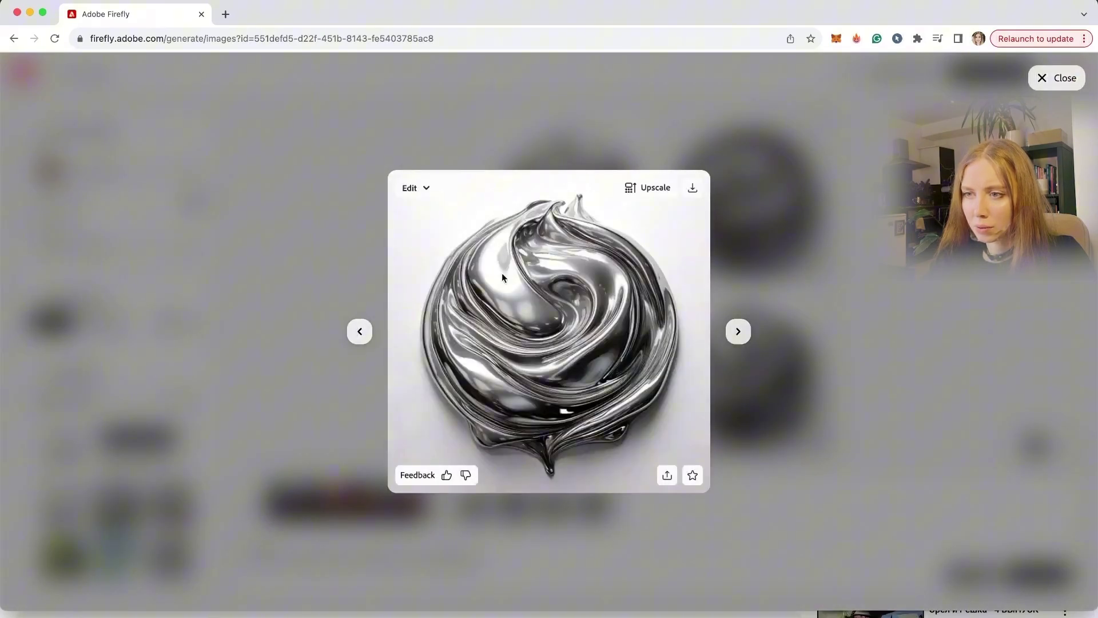
click(654, 189)
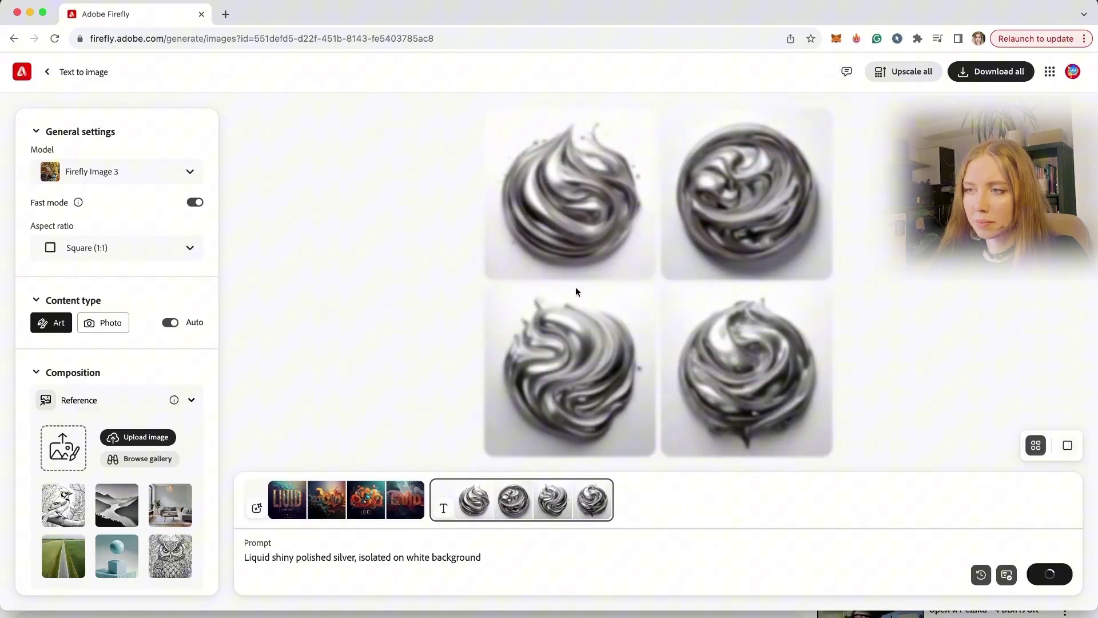
click(758, 383)
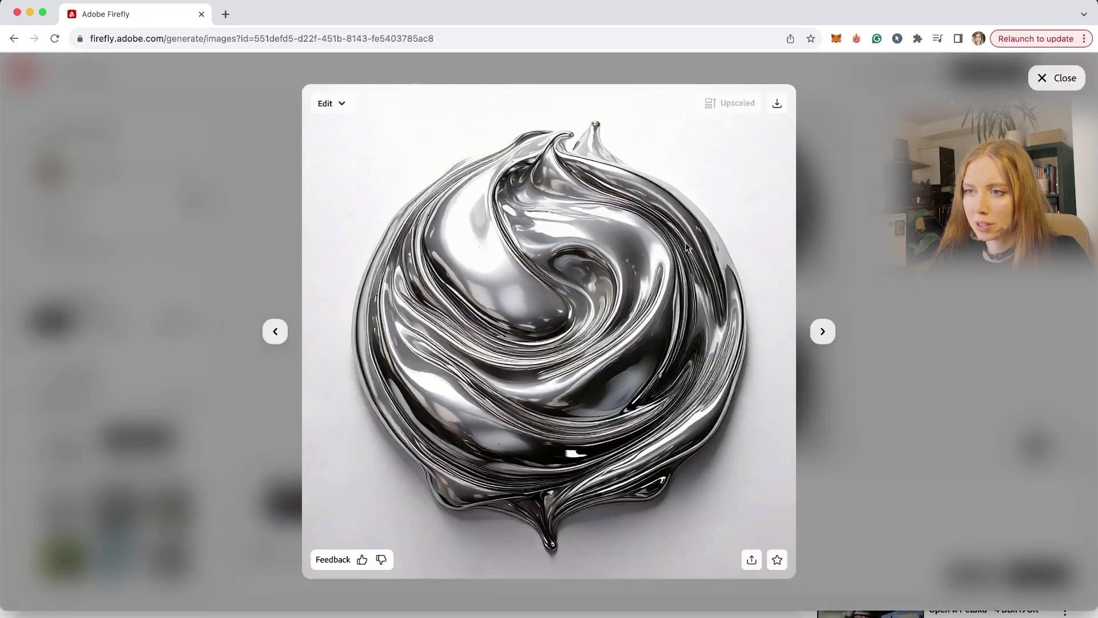
click(777, 103)
click(890, 245)
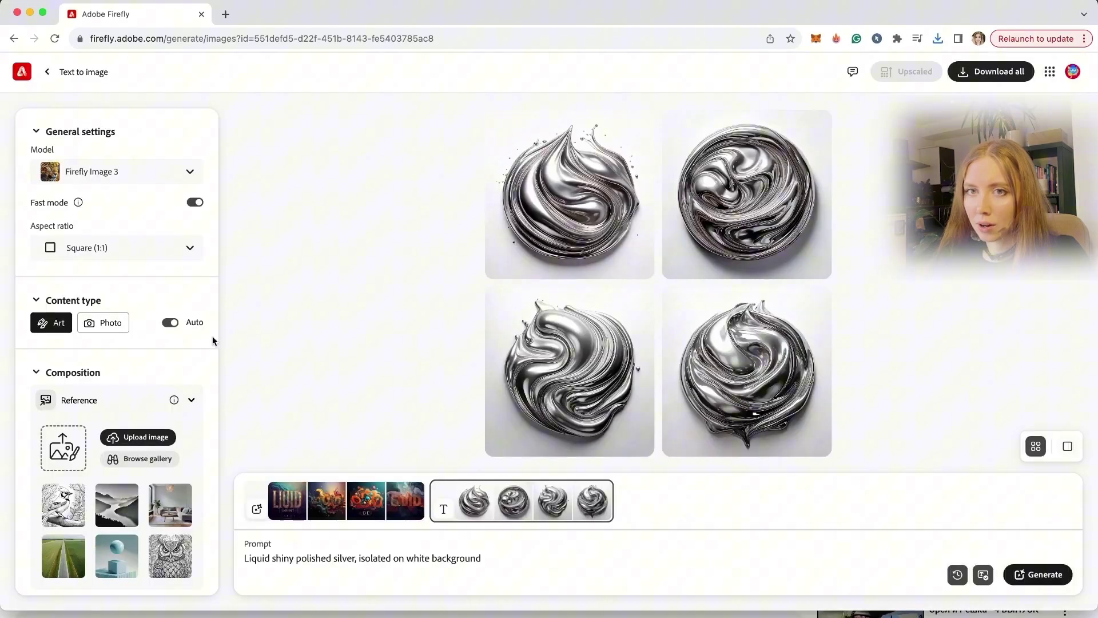
- Set the LIQUID lettering JPG as composition reference at maximum strength
scroll(213, 341, down, 5)
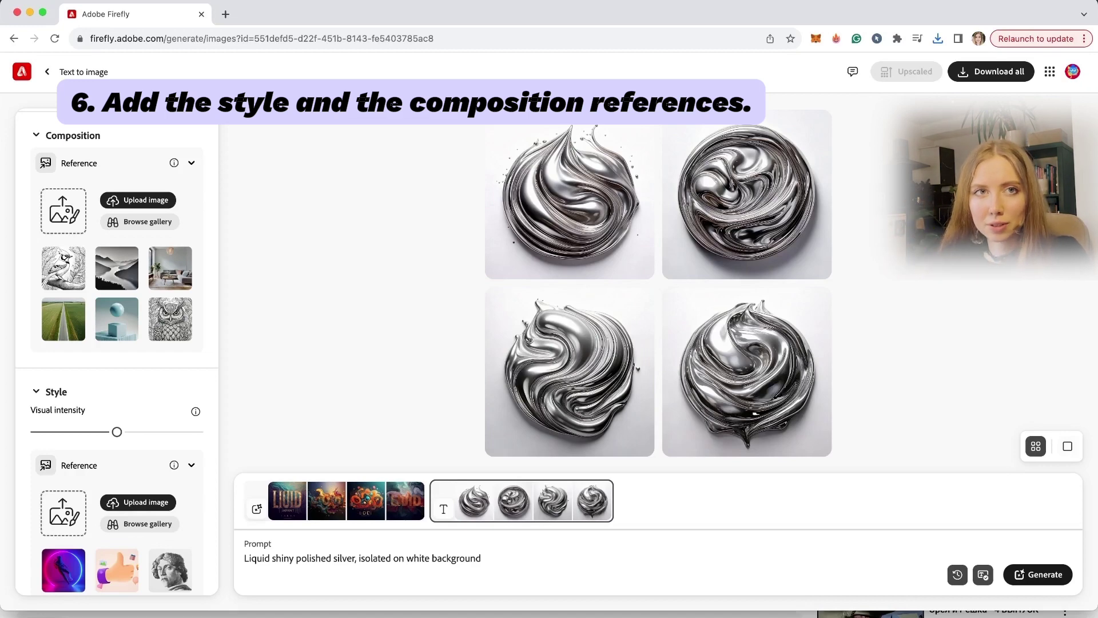
drag(0, 217, 74, 216)
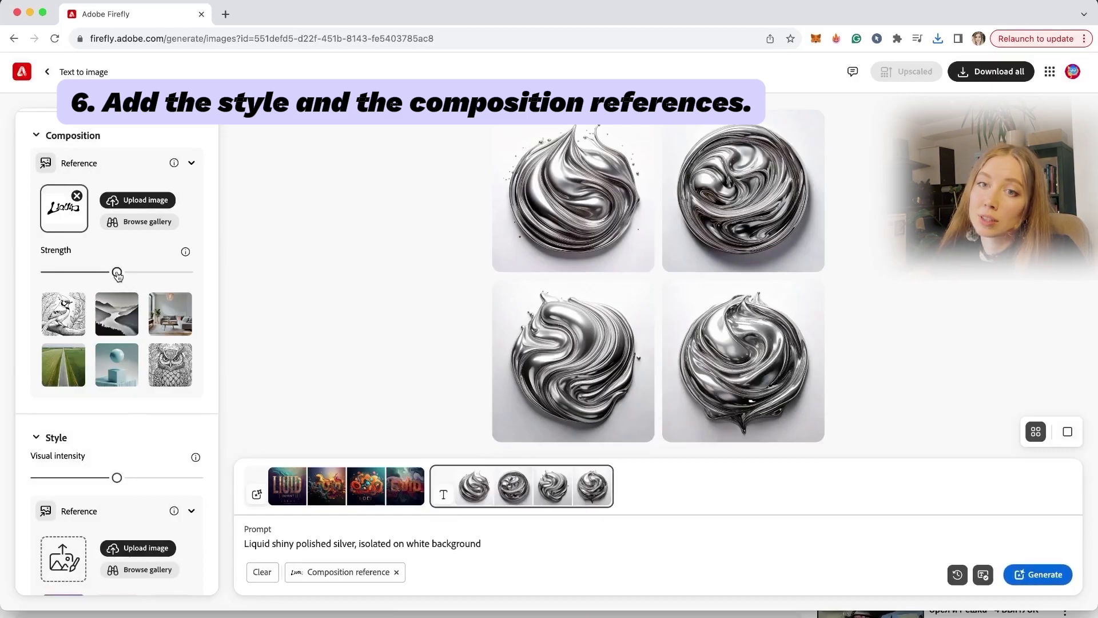
drag(117, 272, 208, 279)
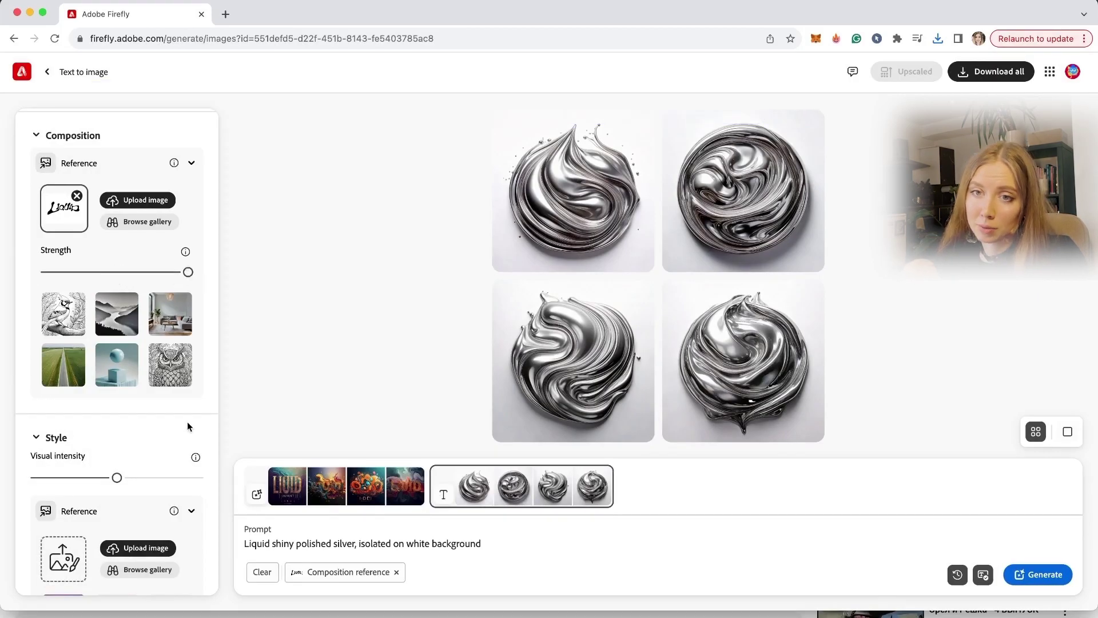
- Use the lower-right silver swirl result as the style reference
scroll(187, 425, down, 3)
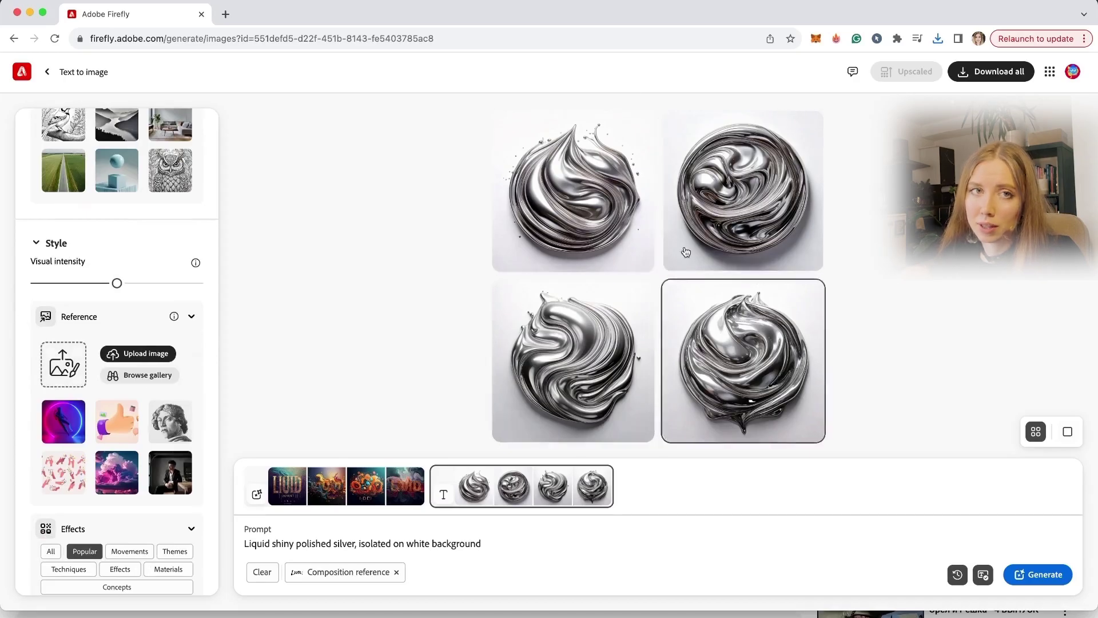
mouse_move(670, 345)
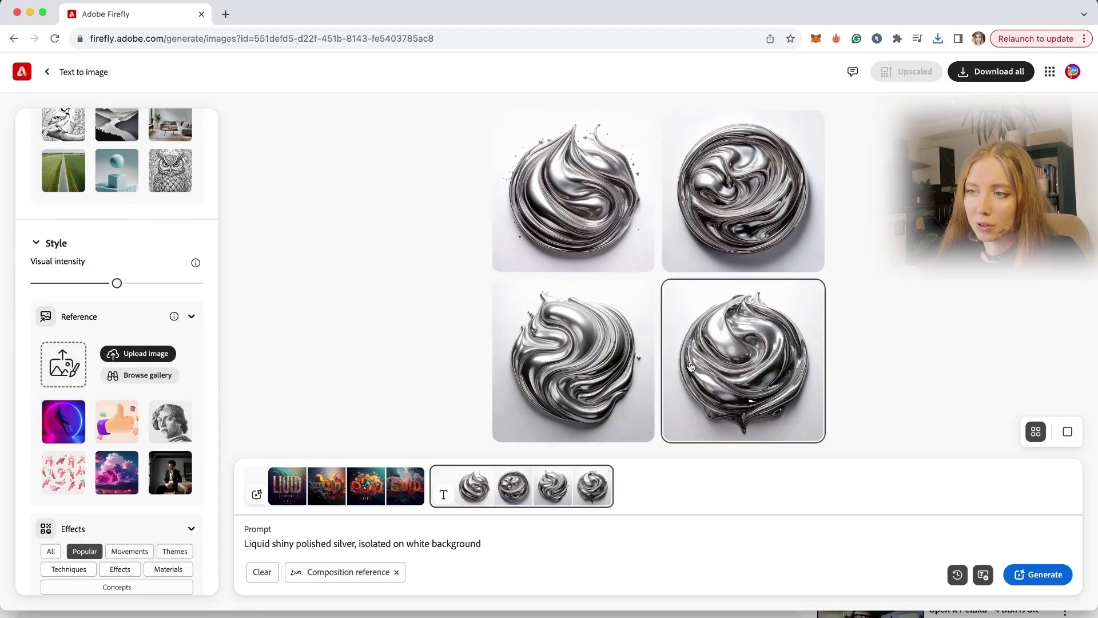
drag(671, 345, 63, 365)
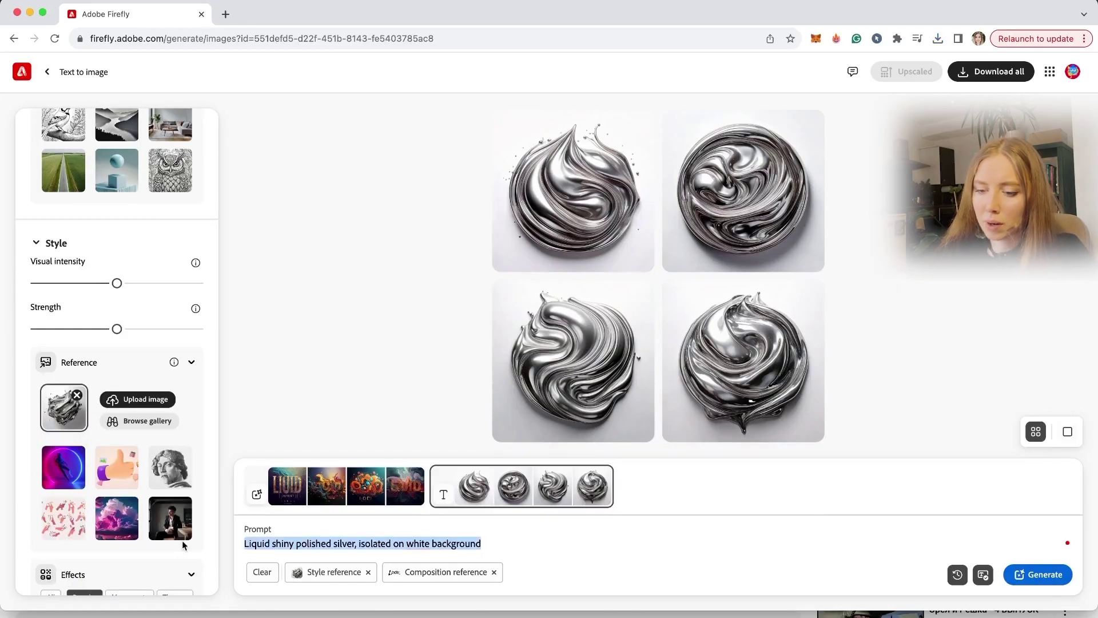
- Enter the prompt 'word Liquid isolated on white backgrou', choose Landscape (4:3) and generate
text(word Liquid isola)
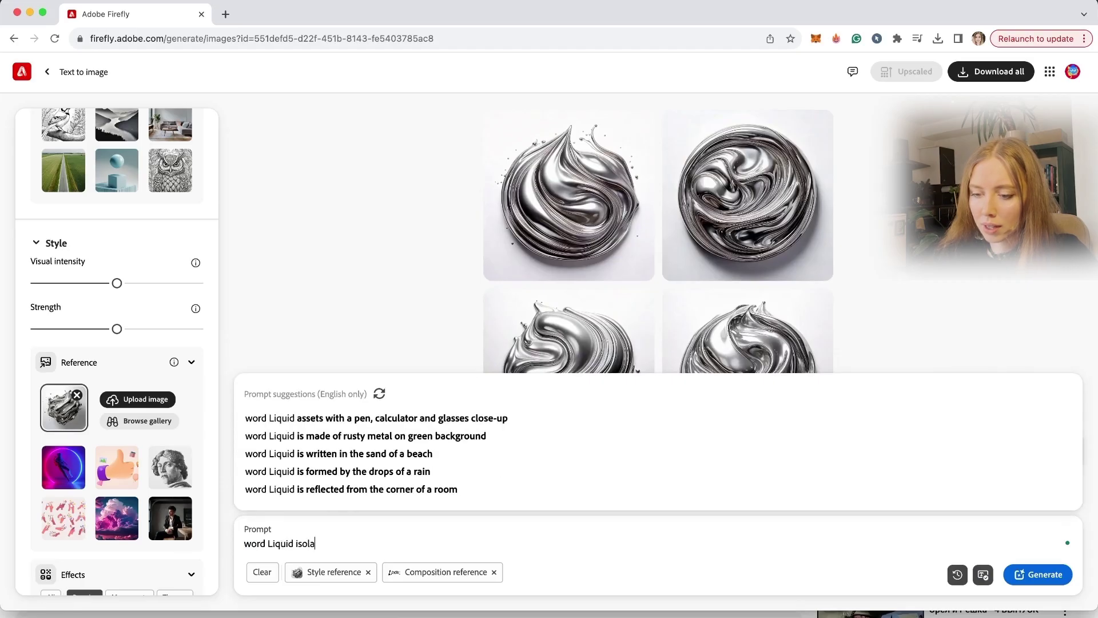
text(ted on white back)
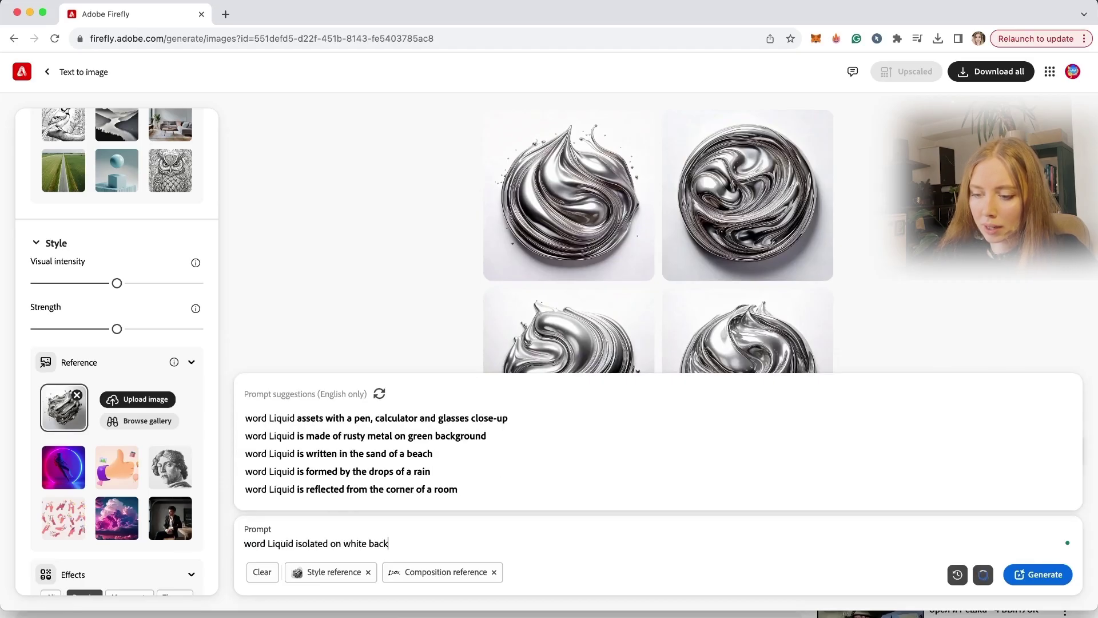
text(ground)
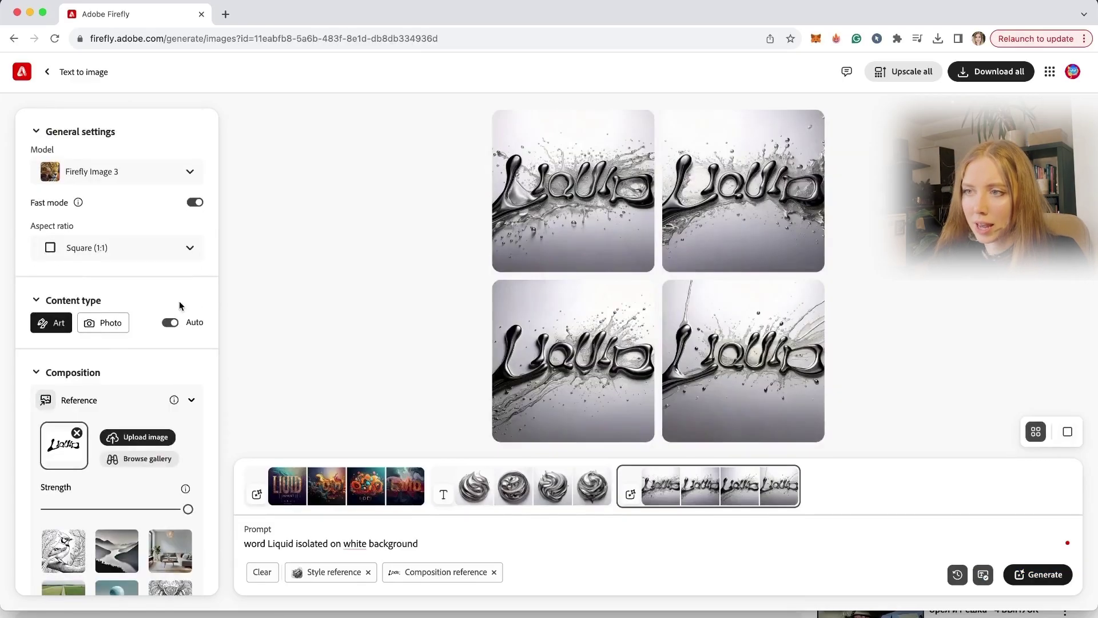
click(155, 249)
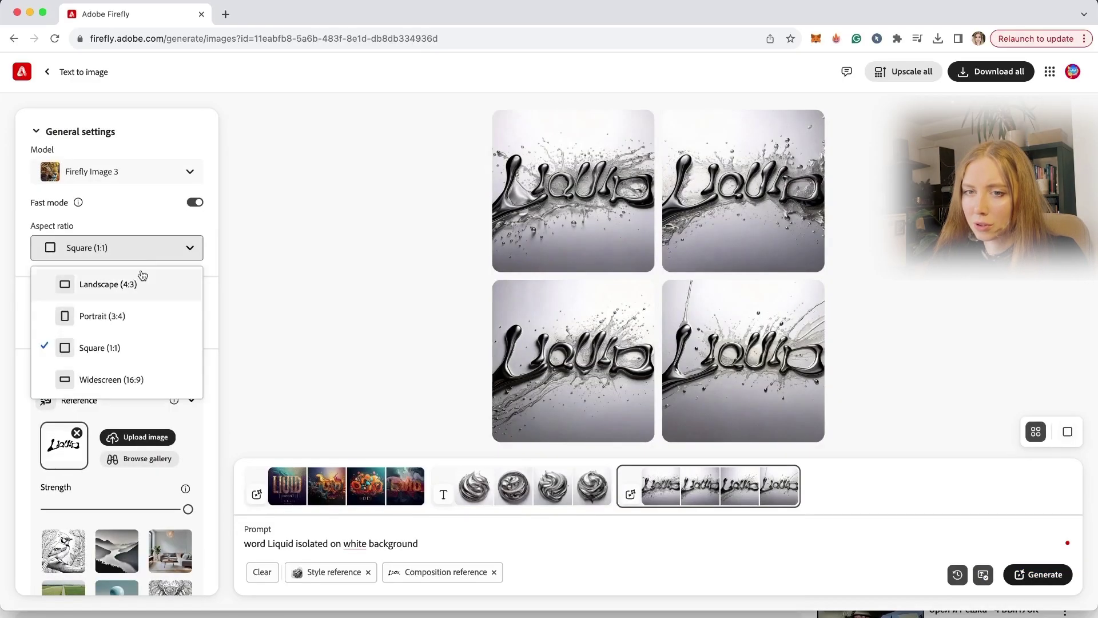
click(136, 294)
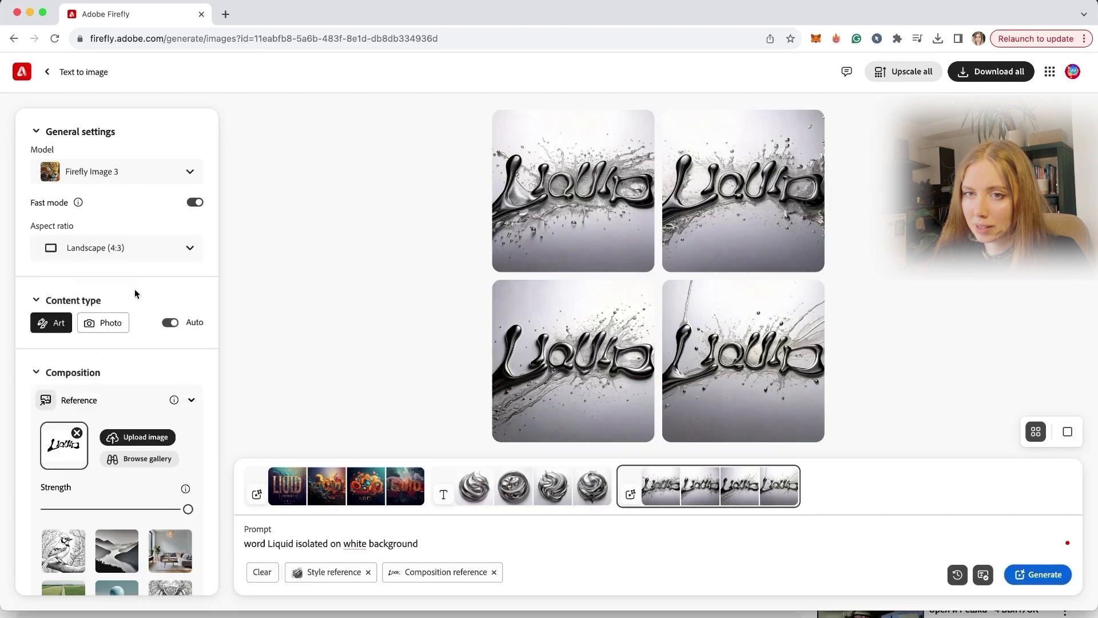
click(1048, 576)
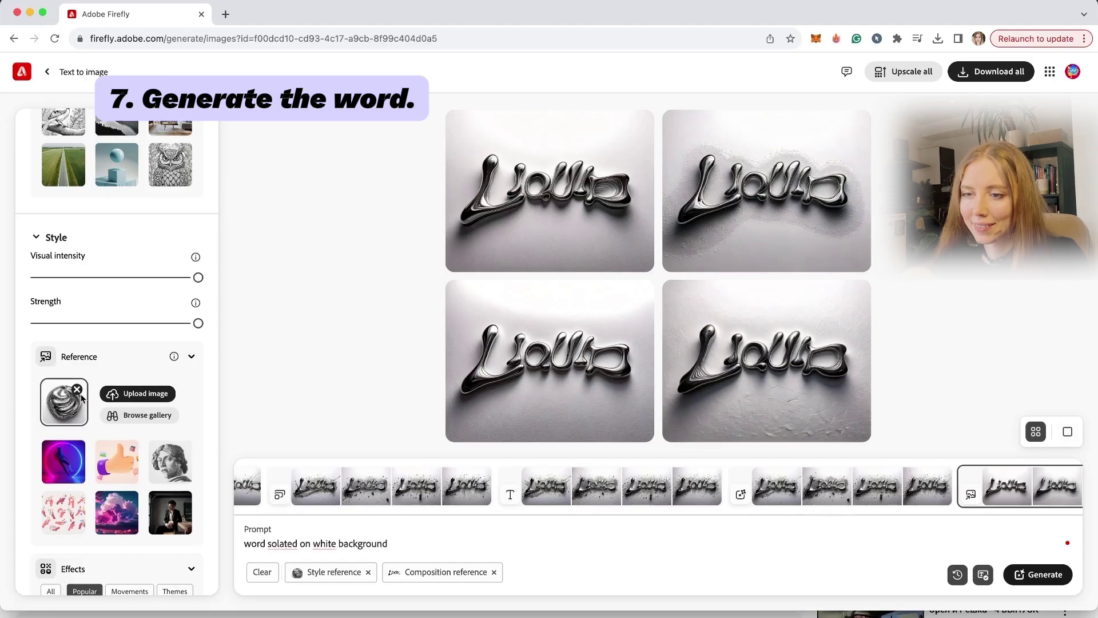
- Browse the results enlarged, ending on the bottom-left chrome Liquid image
click(399, 505)
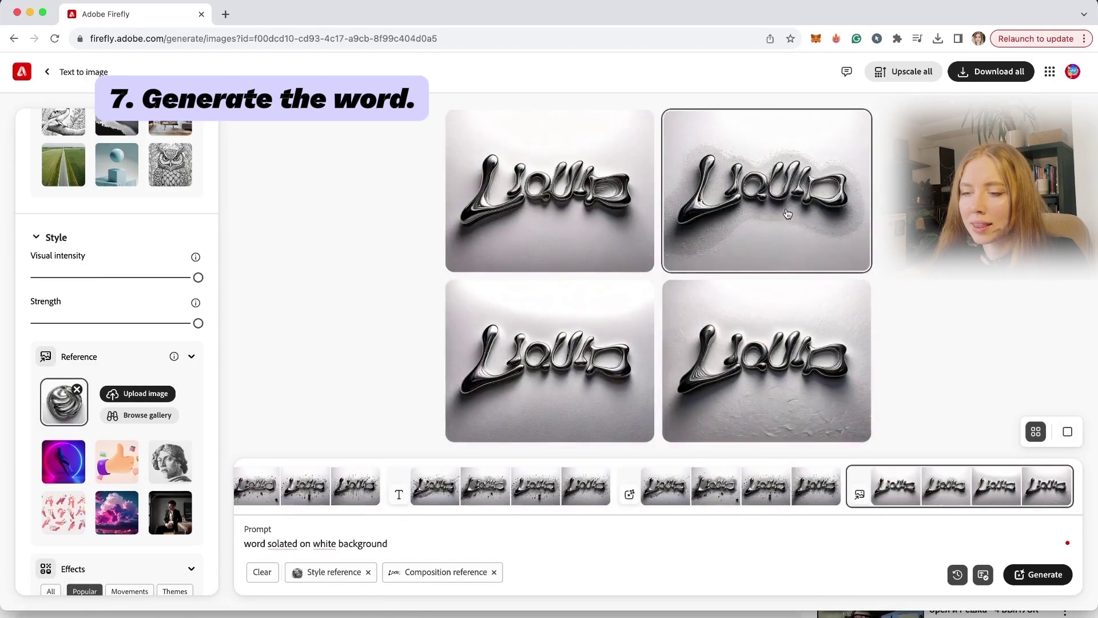
click(786, 213)
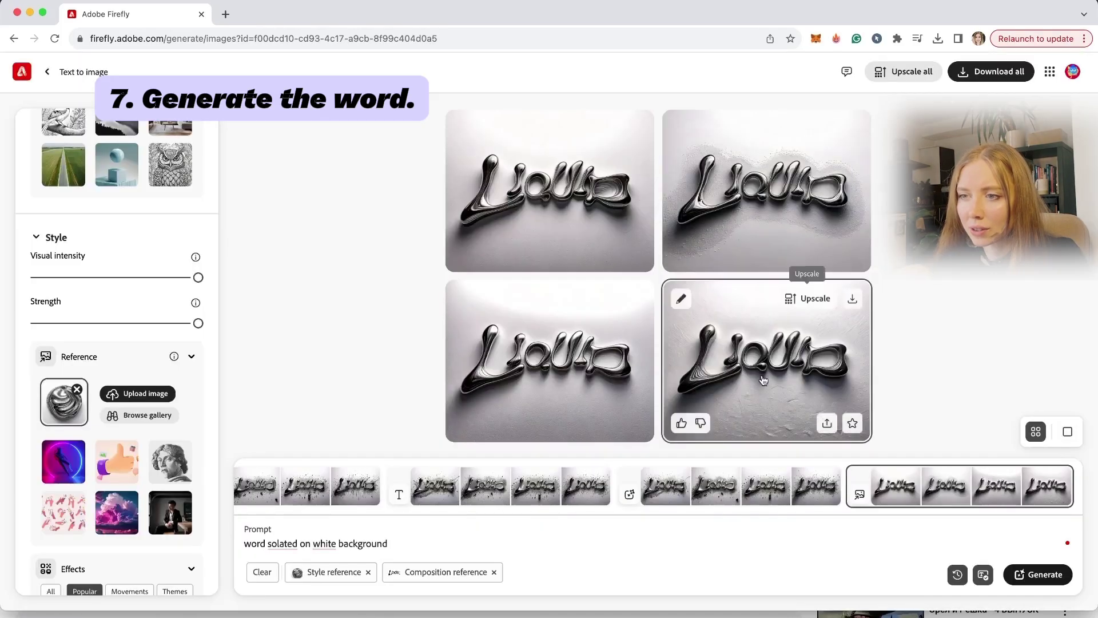
click(762, 375)
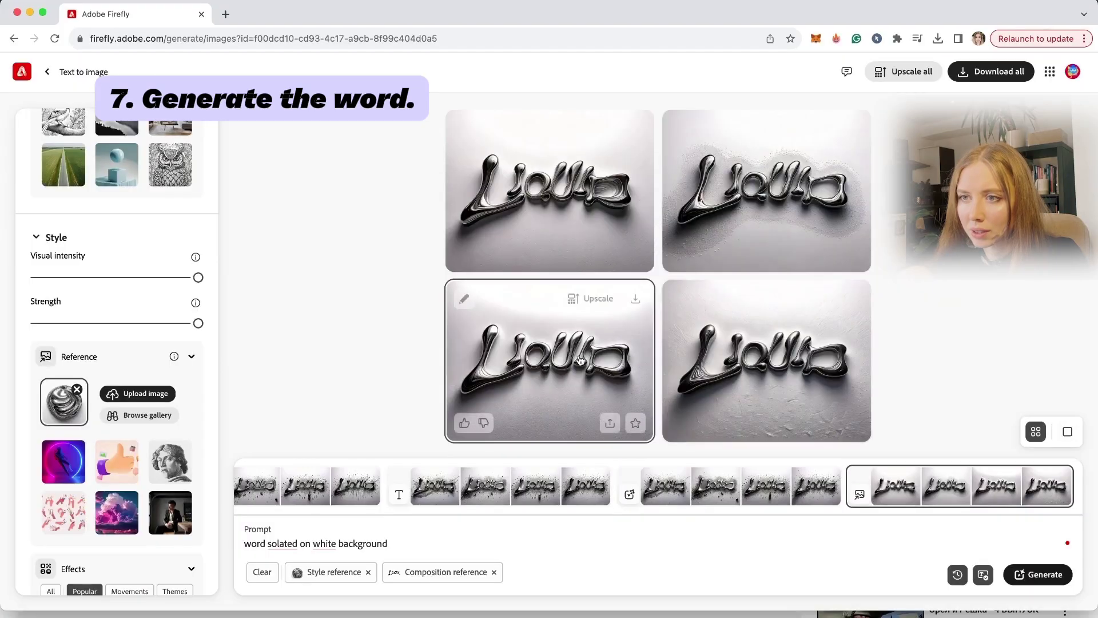
click(836, 249)
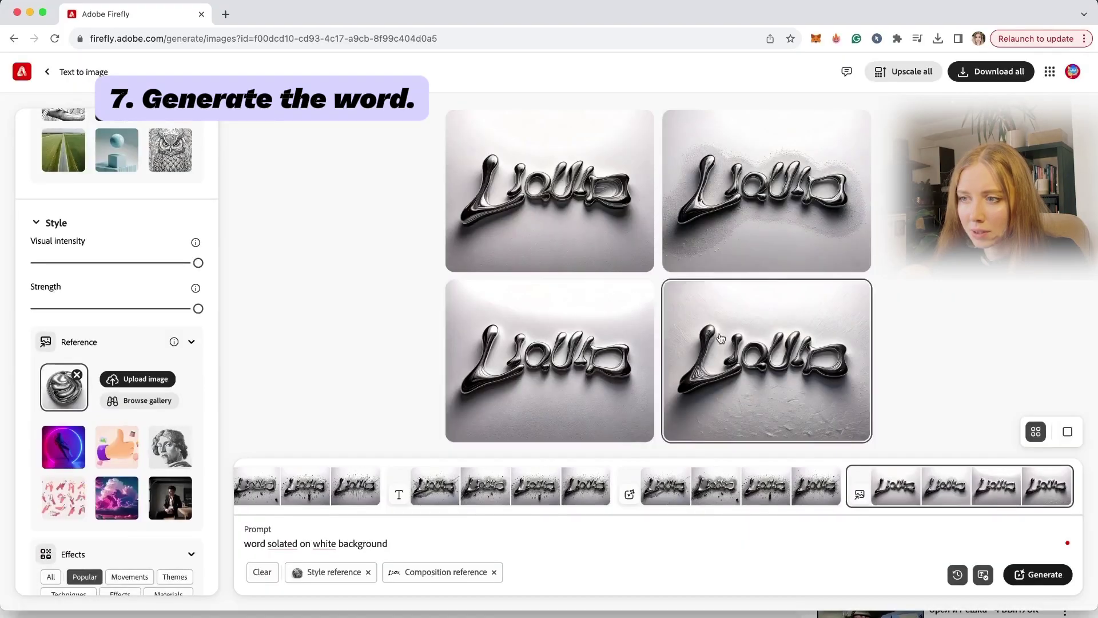
click(719, 332)
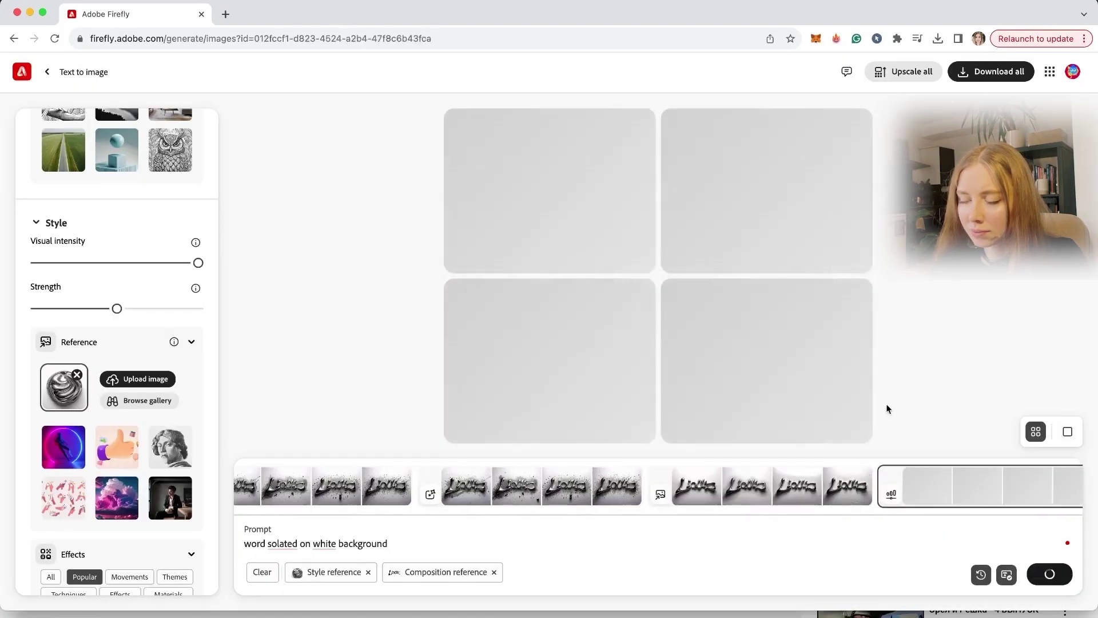
click(572, 403)
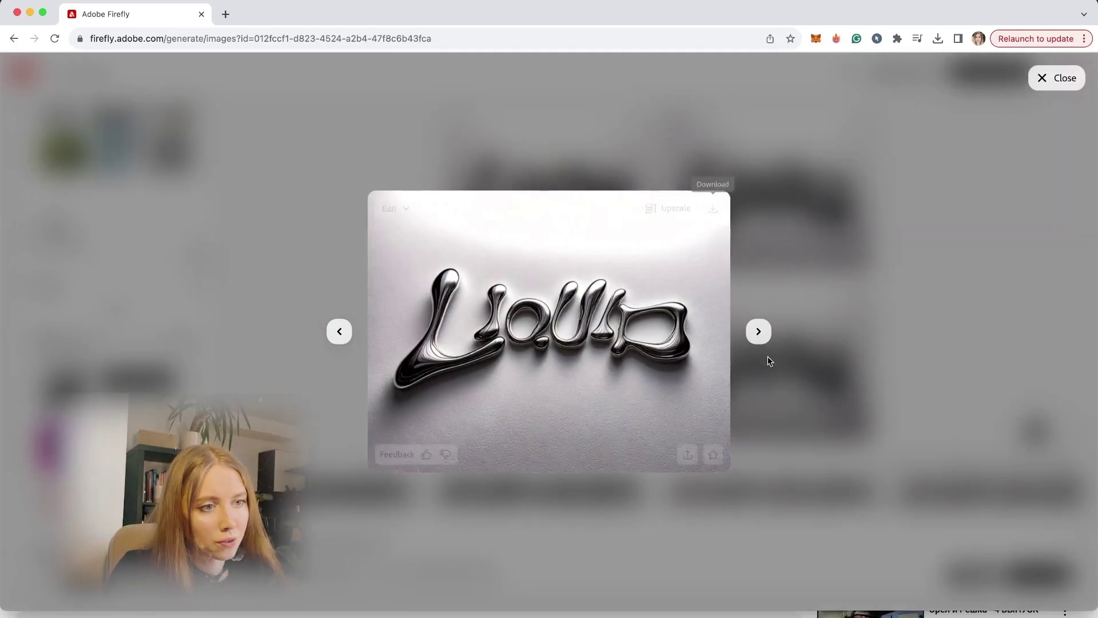
- Commit the placed Liquid image and marquee-select the white strips on its left and right edges
click(735, 397)
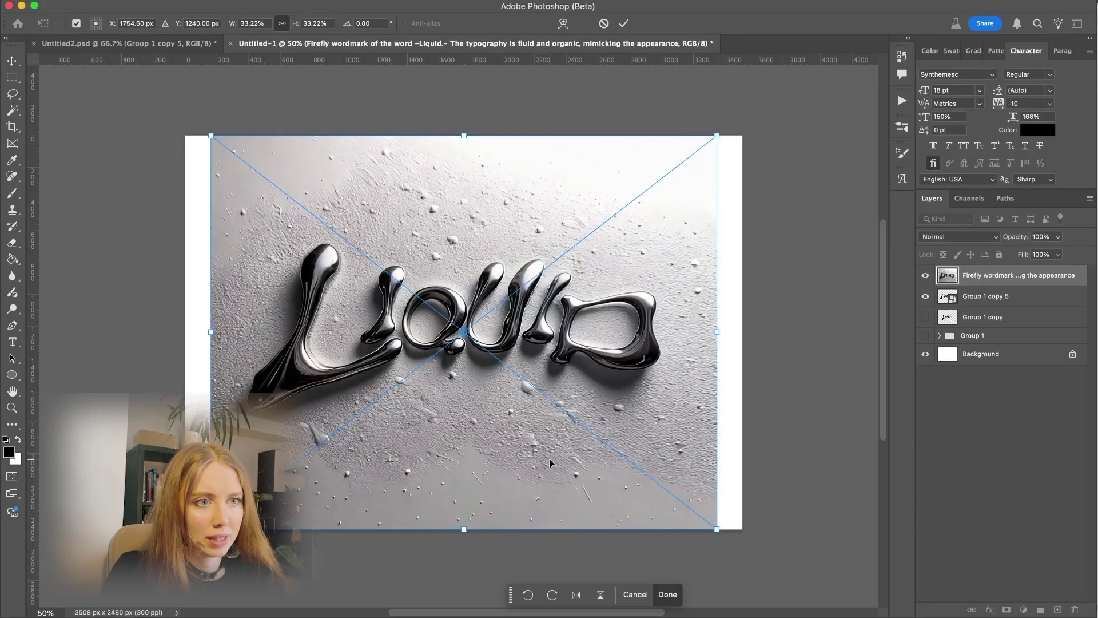
key(Return)
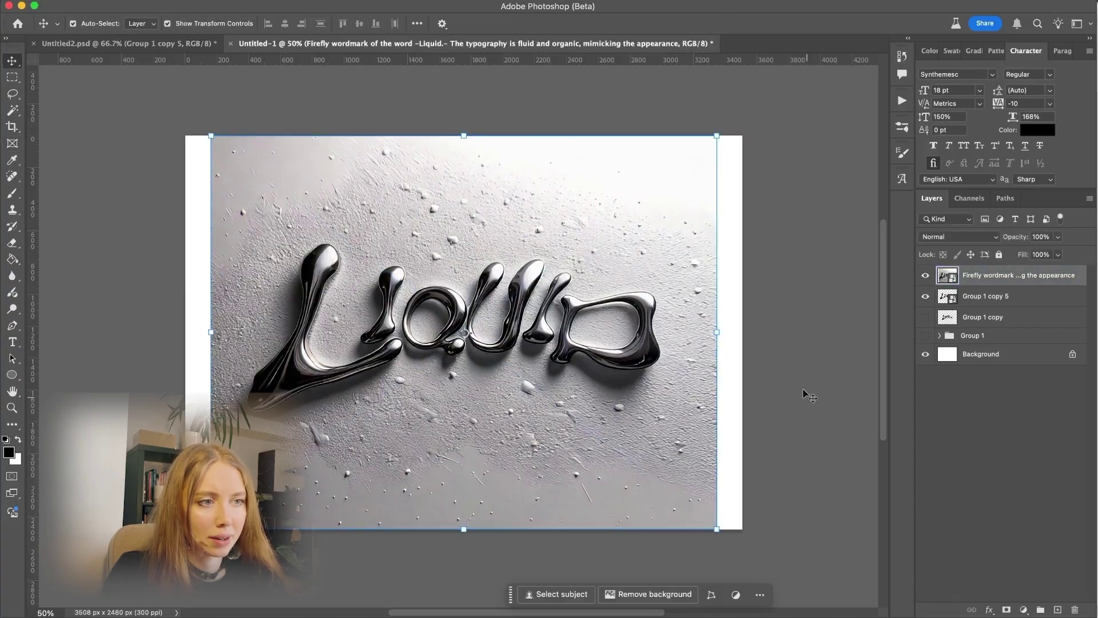
click(11, 79)
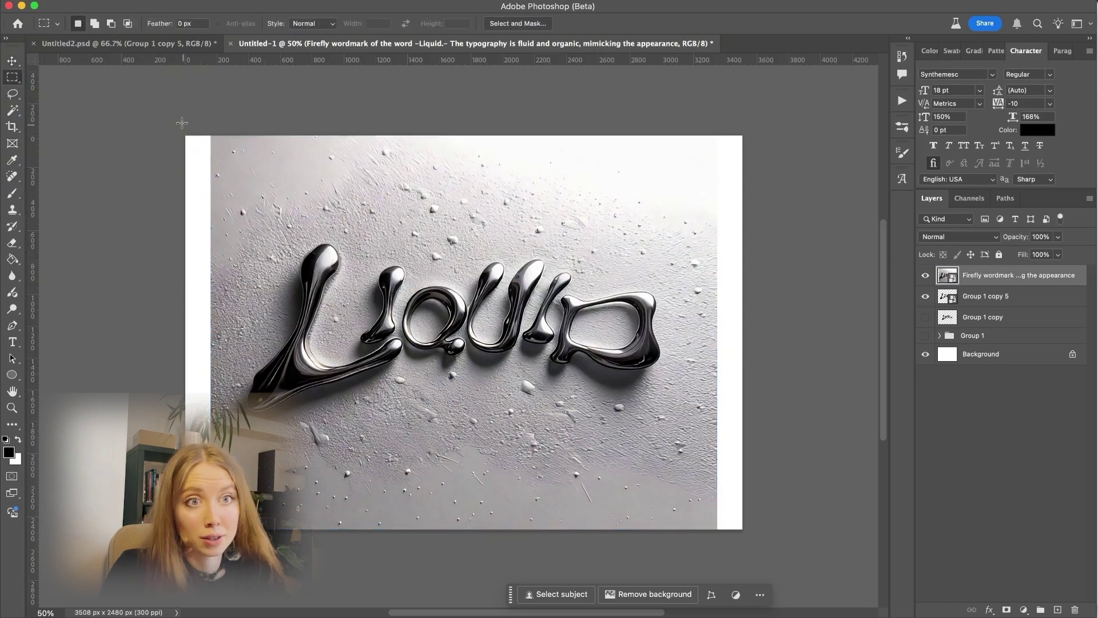
drag(181, 123, 211, 601)
scroll(457, 343, up, 2)
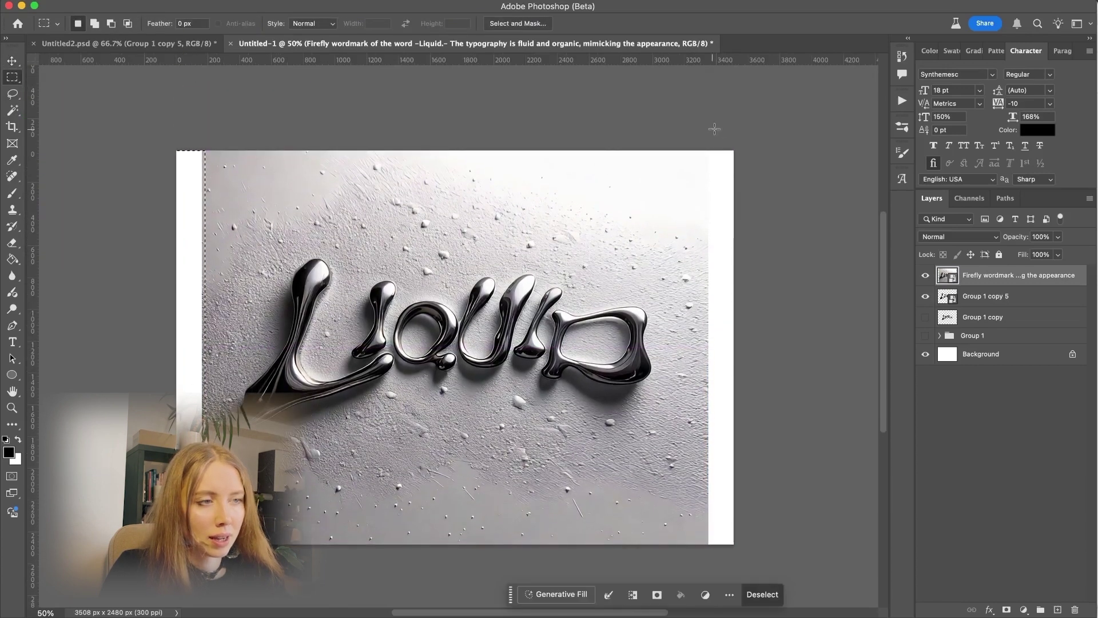
drag(733, 150, 706, 559)
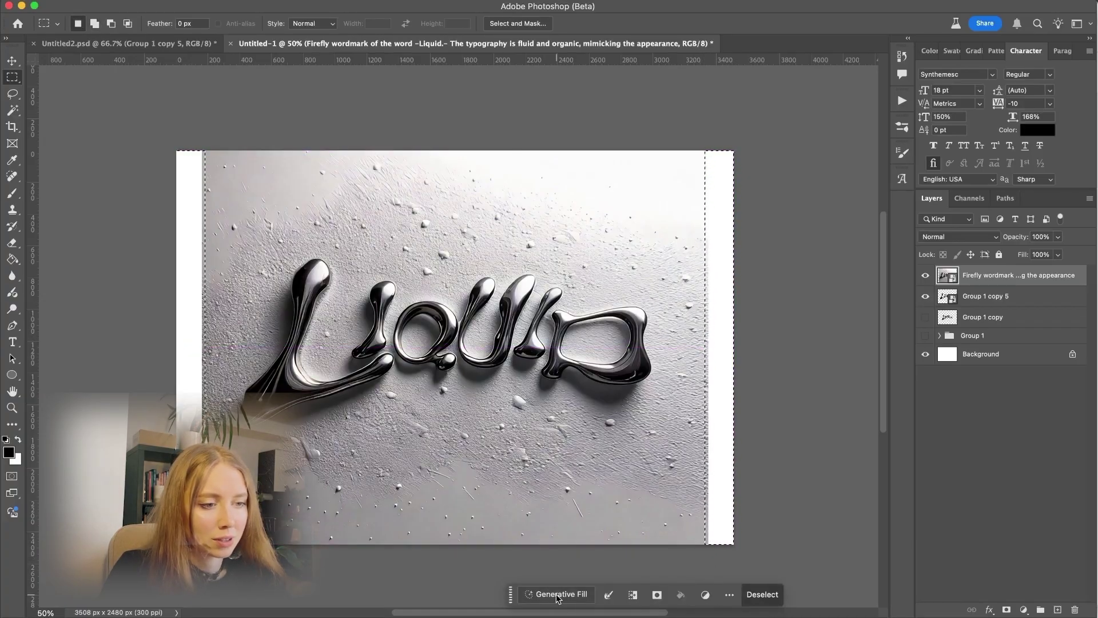
- Generative Fill the side strips with matching texture and keep the third variation
click(527, 594)
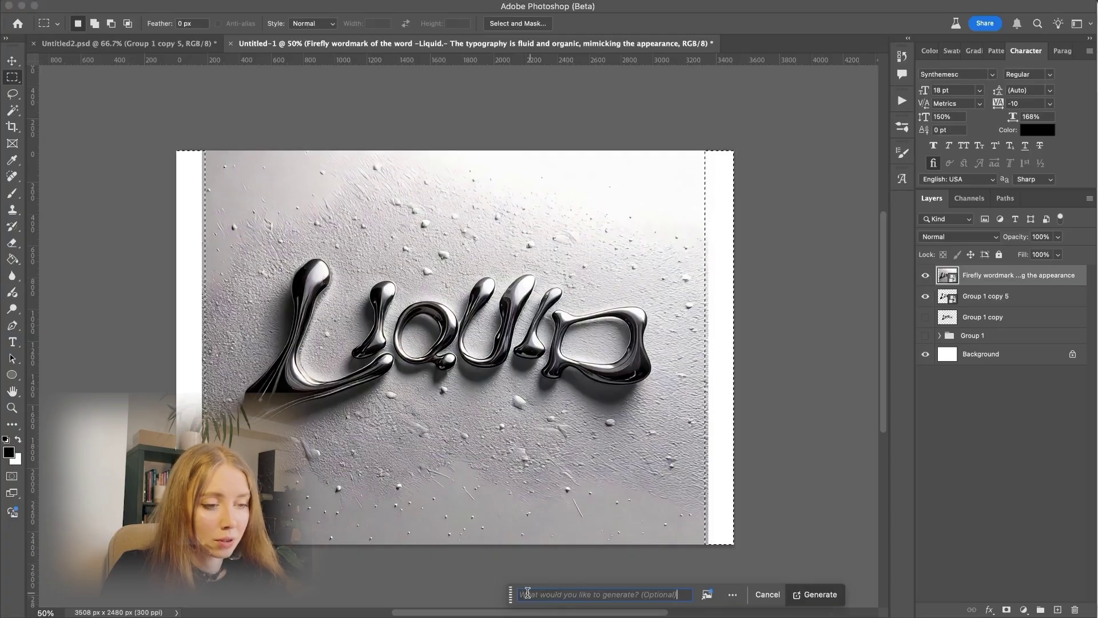
click(814, 595)
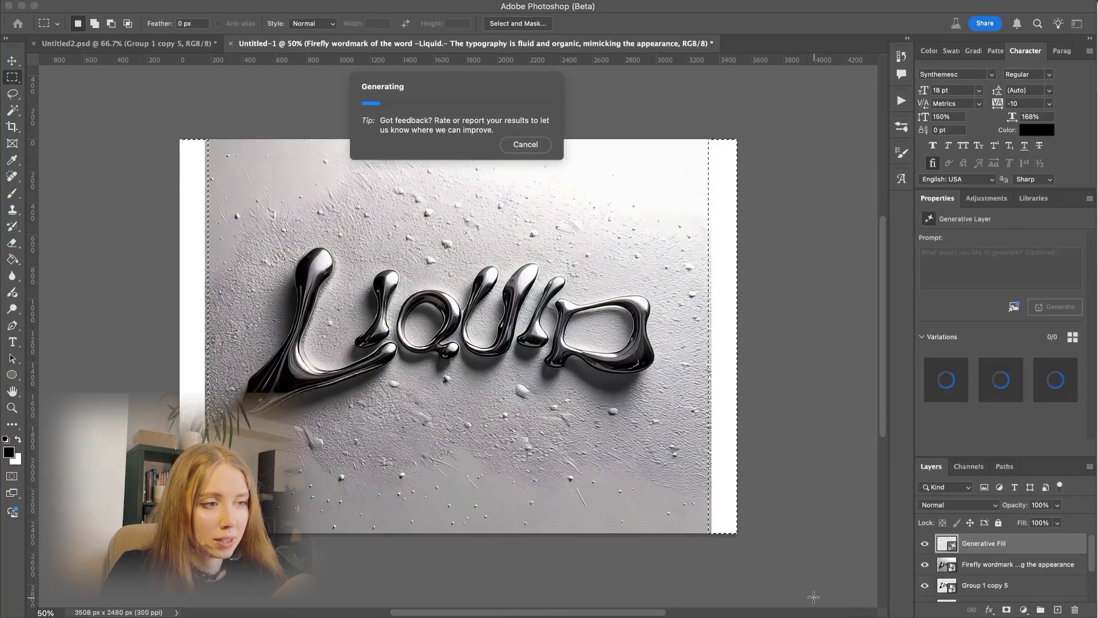
click(993, 392)
click(1055, 381)
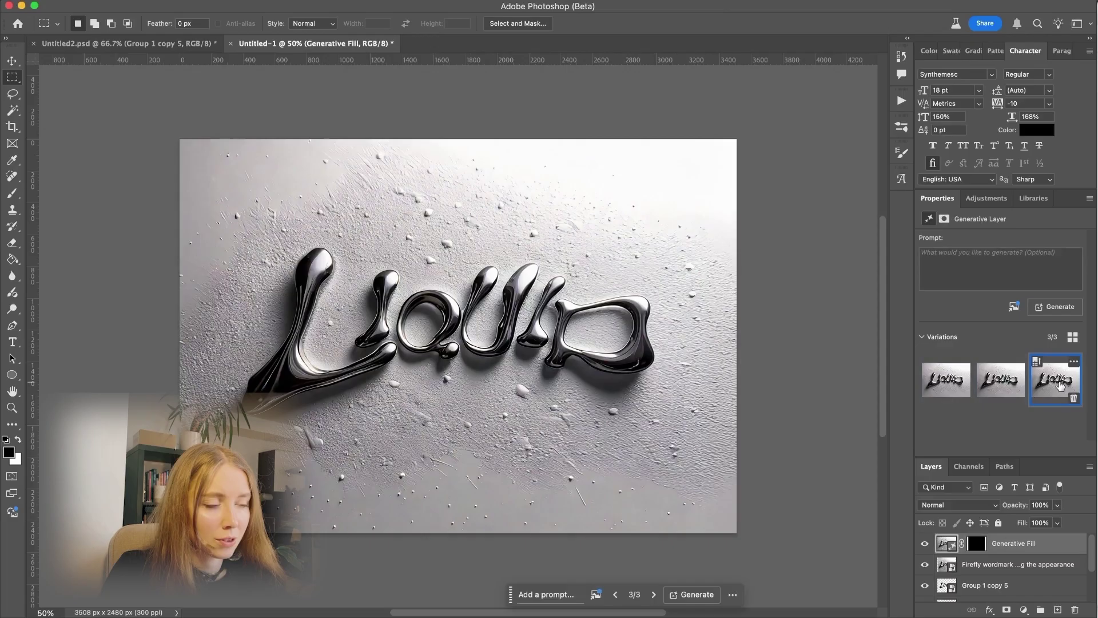
click(946, 388)
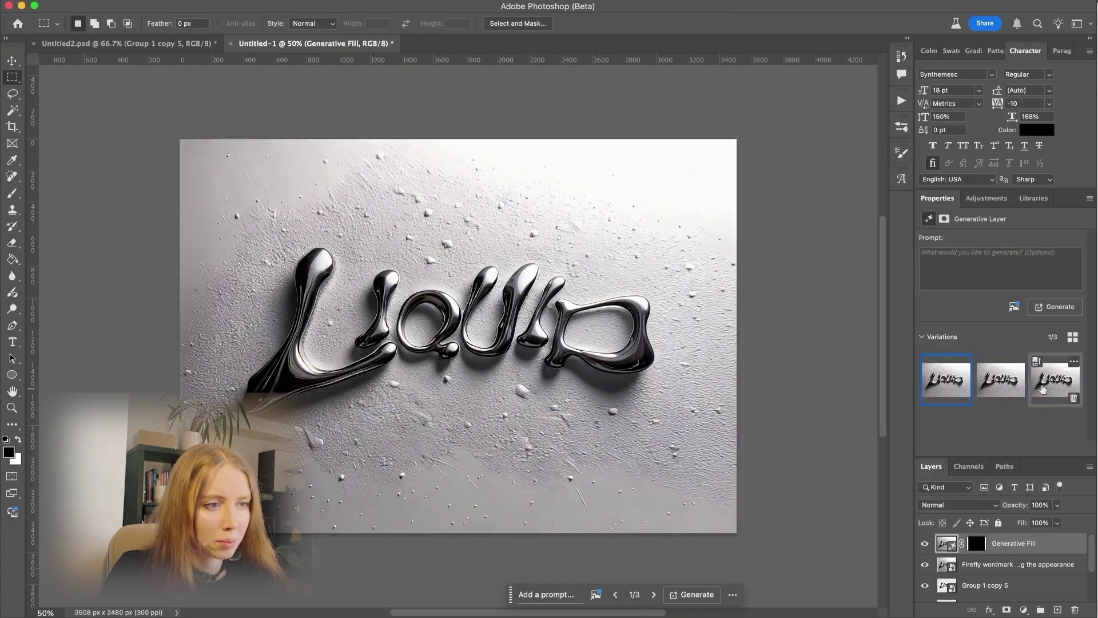
click(1064, 389)
- Close Properties, check the fill, and merge it with the Firefly wordmark layer using Cmd+E
click(1089, 198)
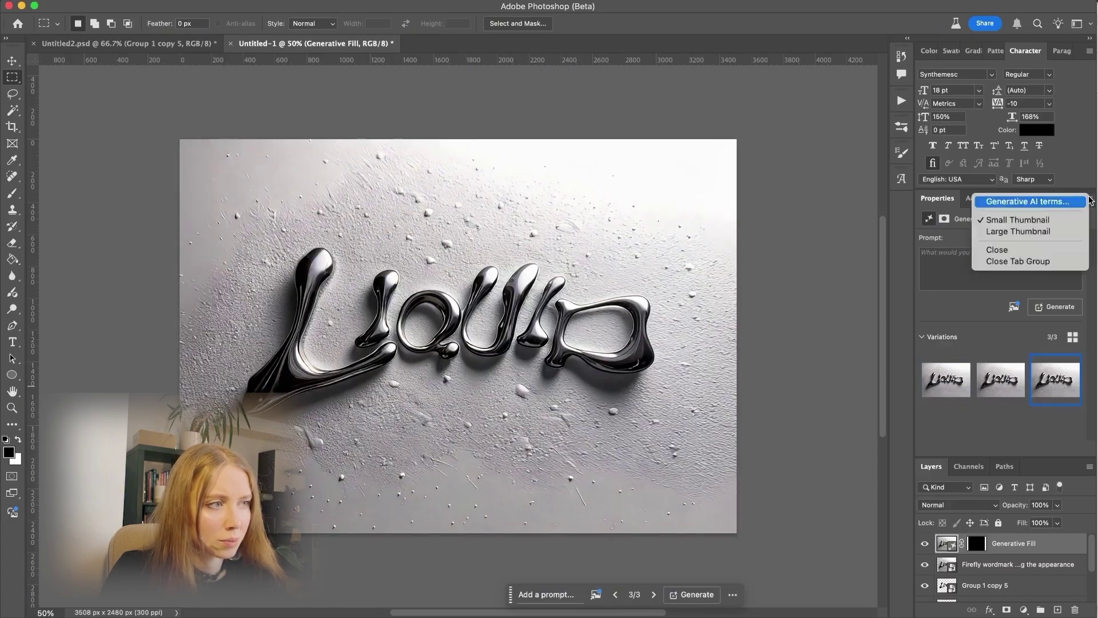
click(1044, 250)
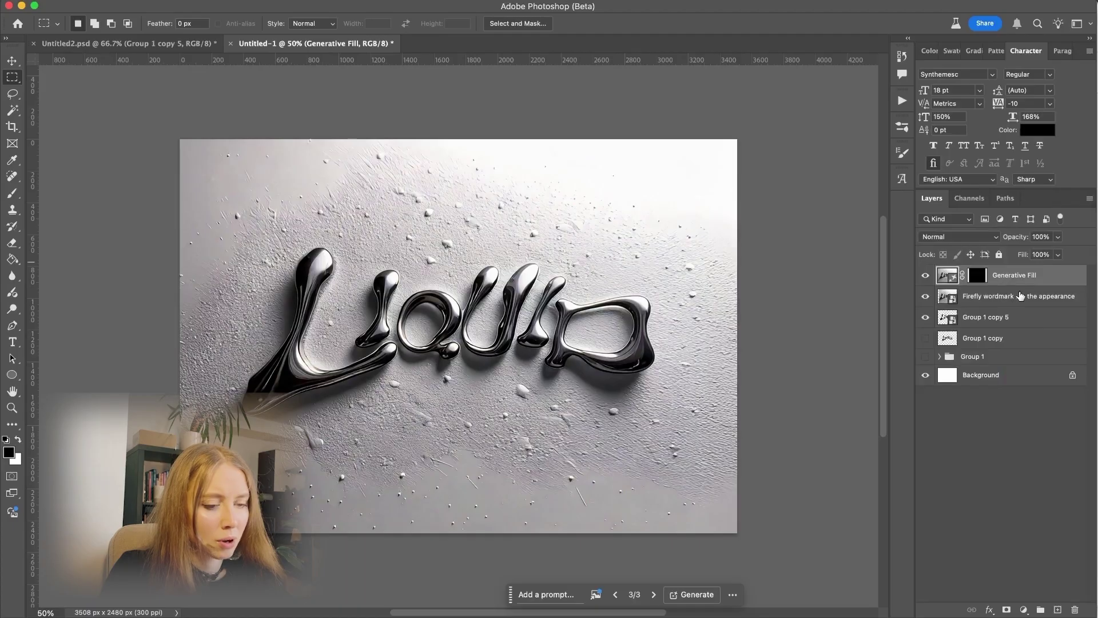
click(926, 276)
click(926, 275)
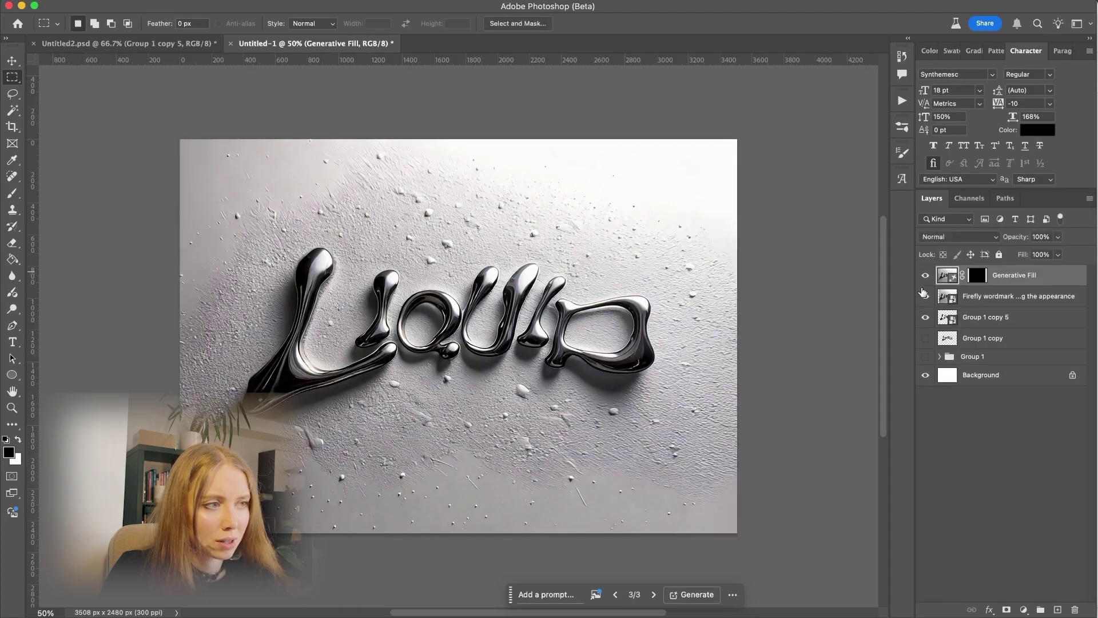
click(925, 296)
click(925, 296)
shift+click(1007, 296)
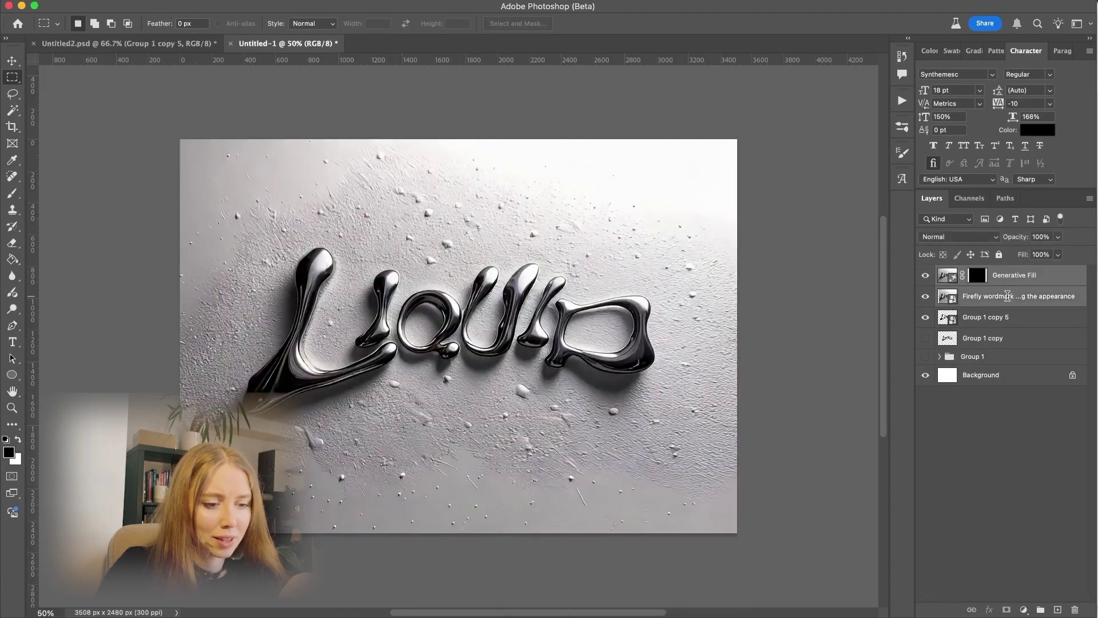
key(super+e)
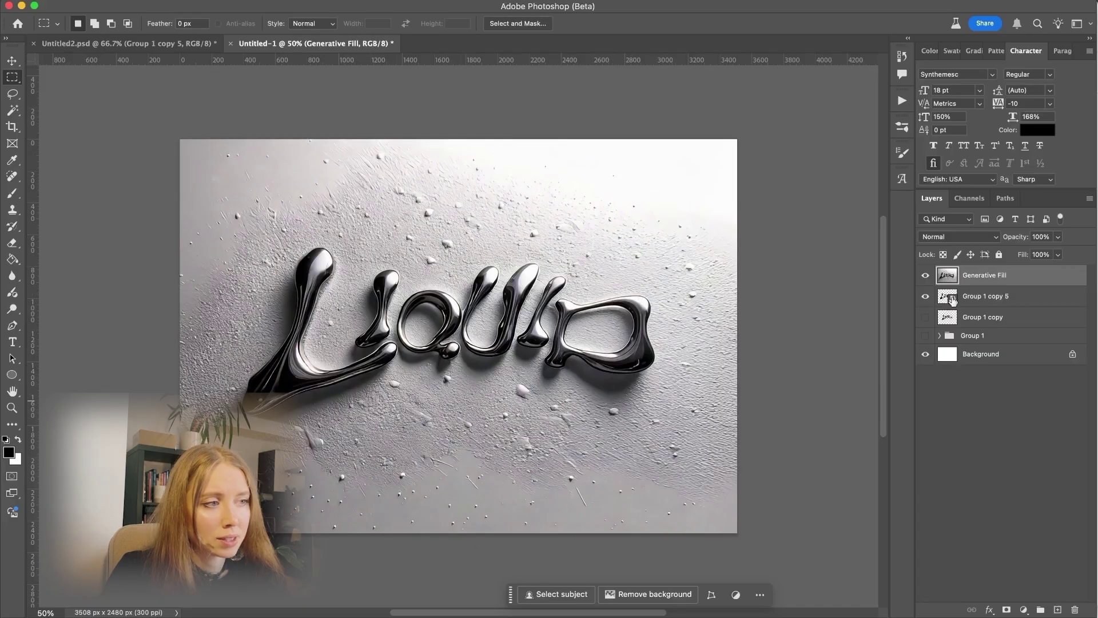
click(925, 275)
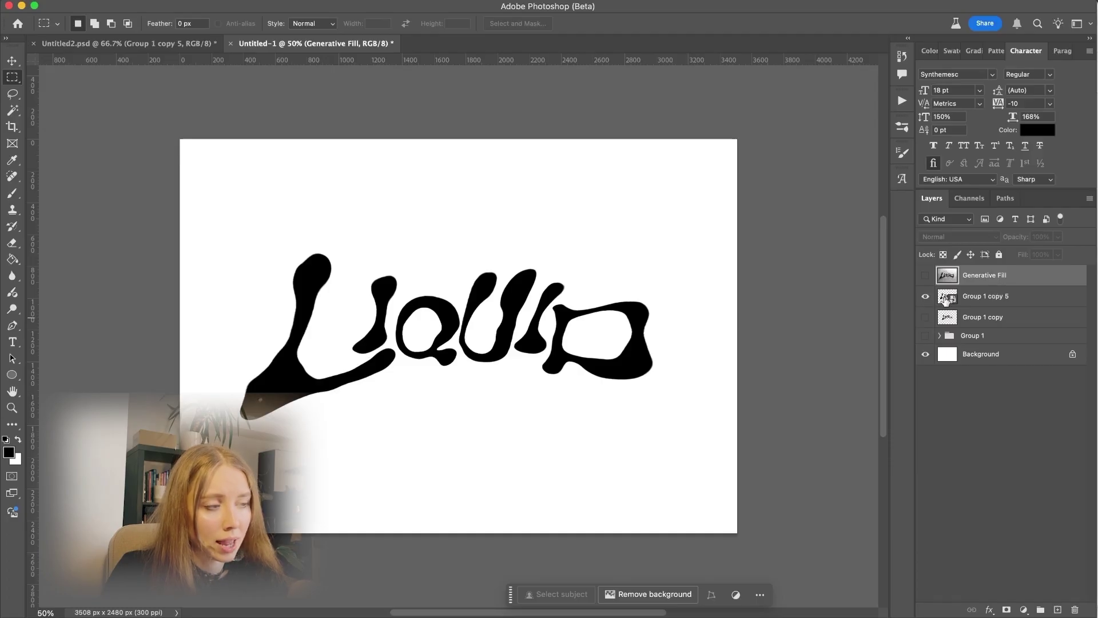
super+click(945, 300)
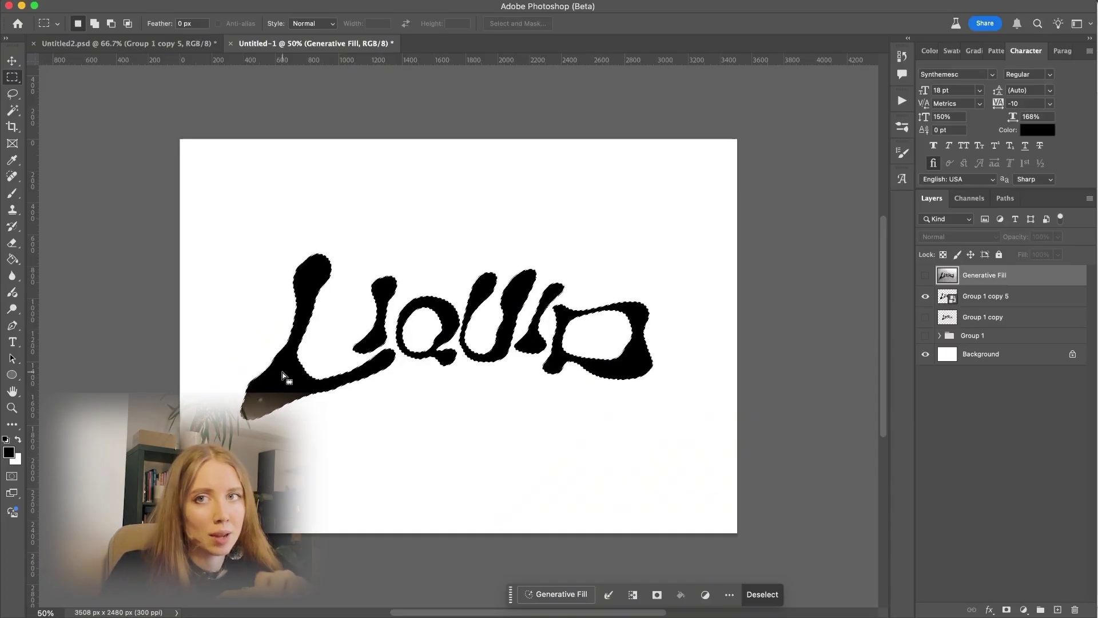
click(925, 275)
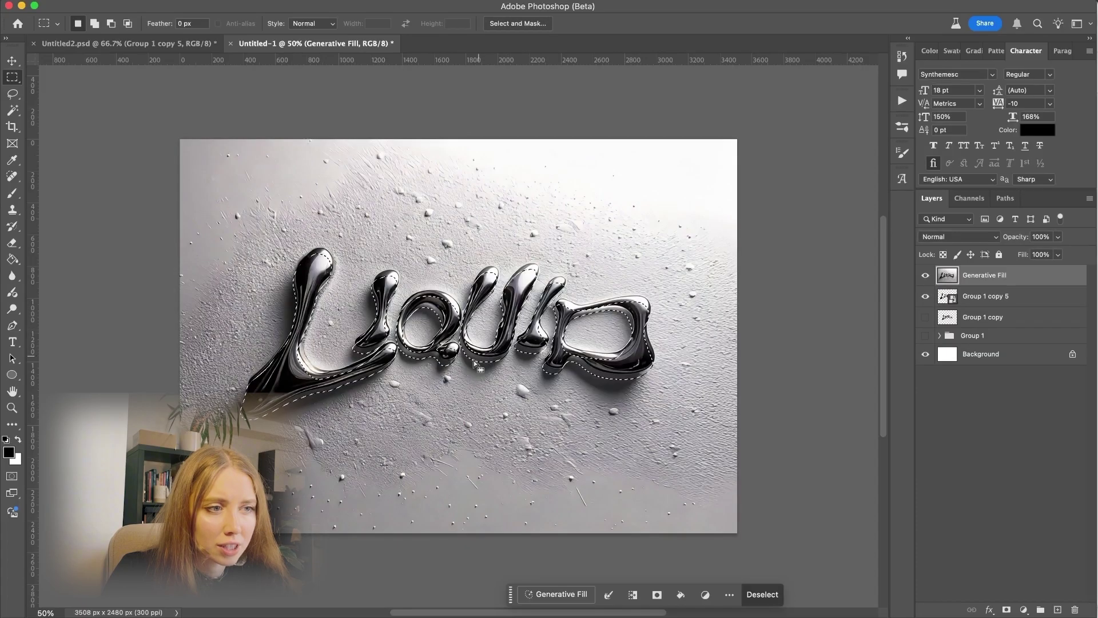
click(495, 370)
click(1001, 299)
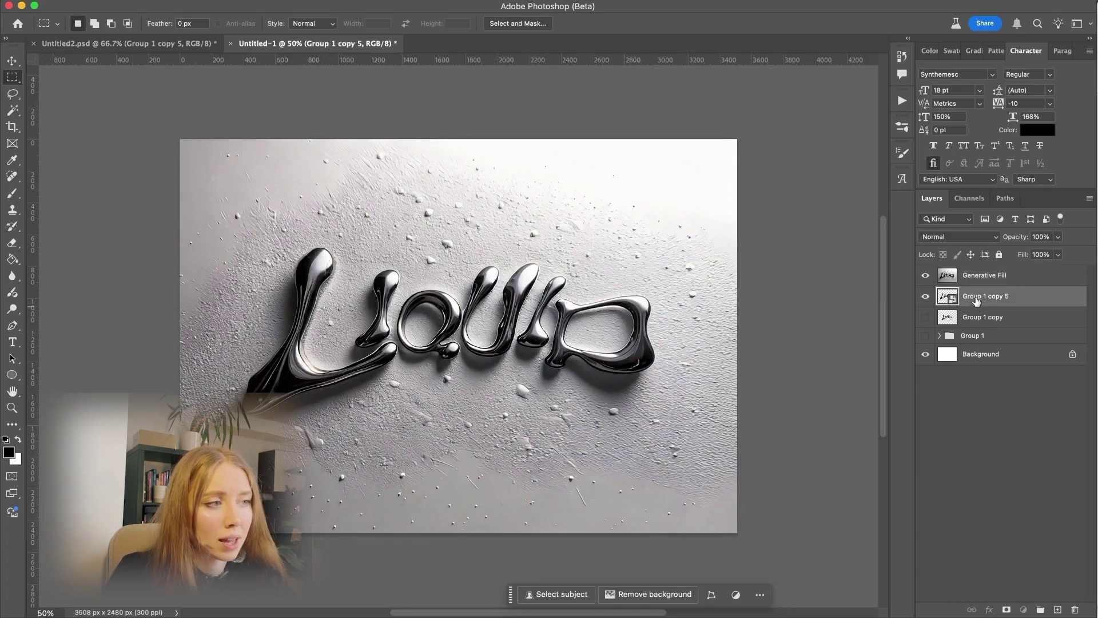
- Move the black lettering layer to the top and nudge it slightly up and right
drag(976, 300, 978, 269)
key(v)
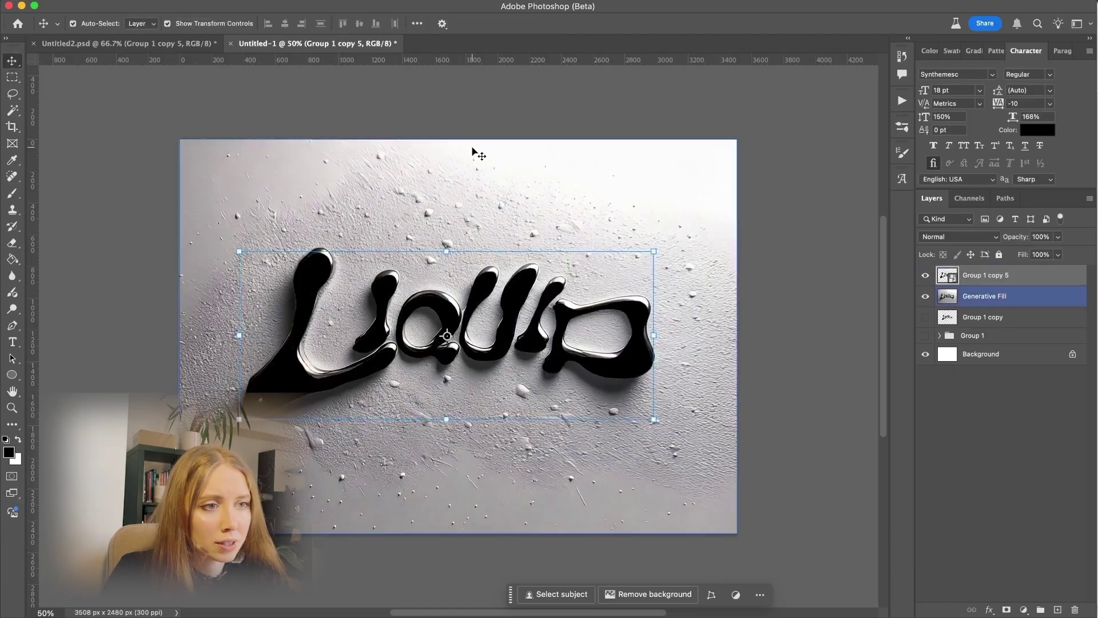
key(Up)
key(Up)
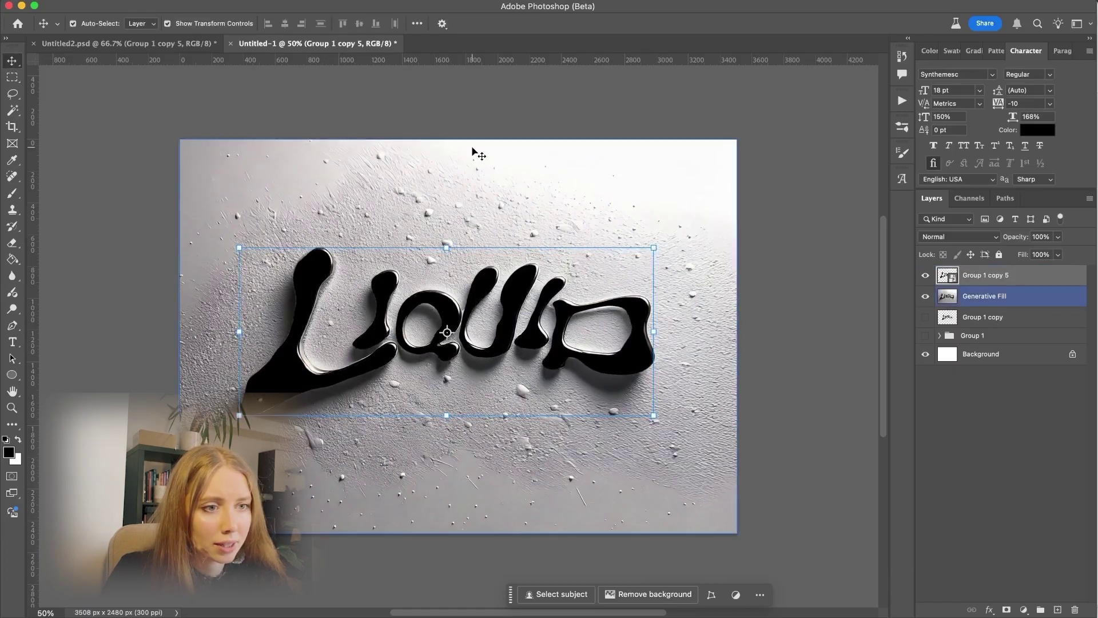
key(shift+Up)
key(shift+Right)
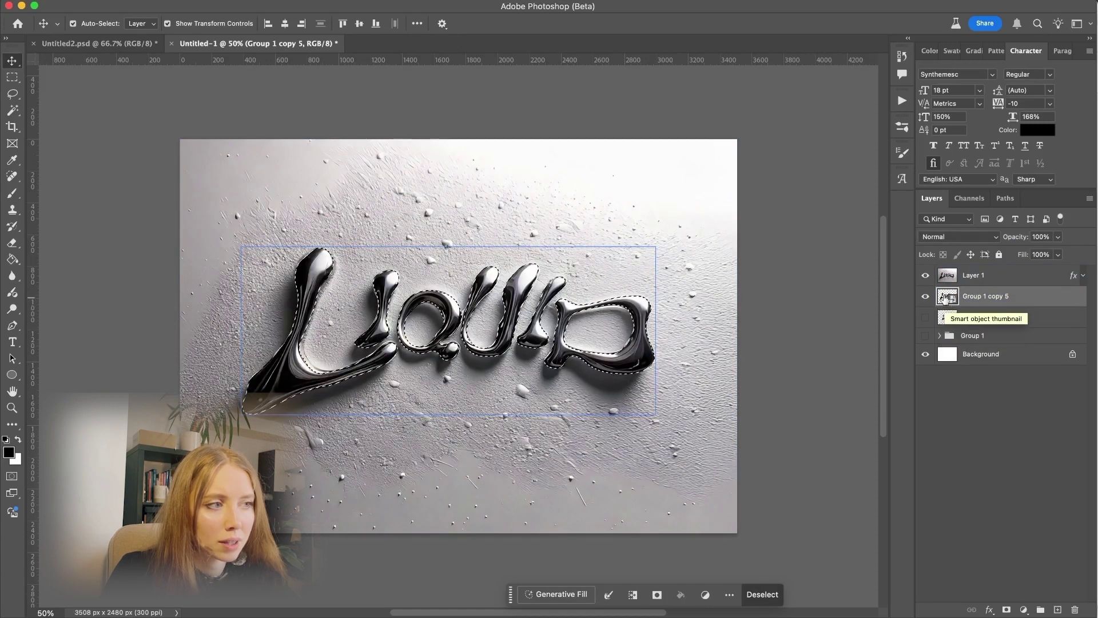
- Duplicate Layer 1 with its Color Overlay as Layer 2 and expand Layer 1's effects
click(973, 286)
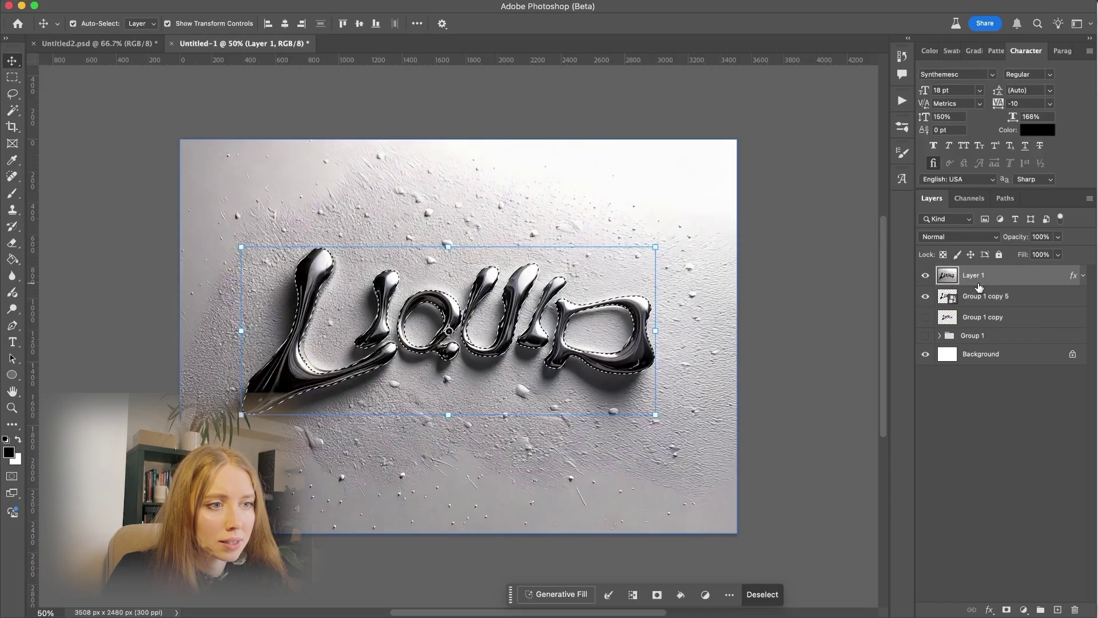
click(969, 302)
click(990, 283)
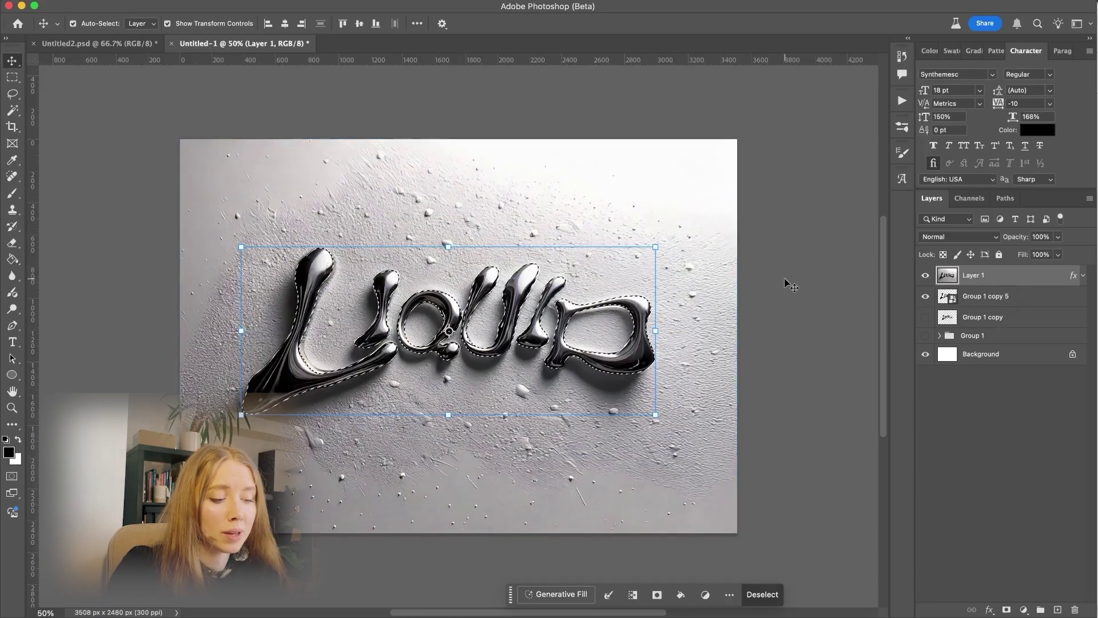
key(super+j)
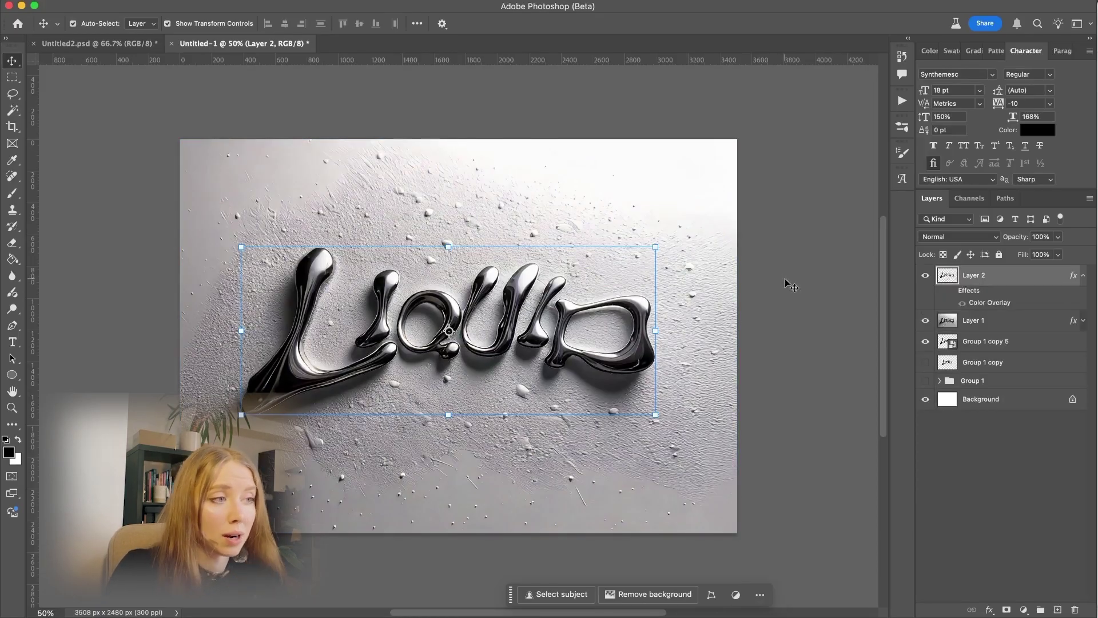
click(991, 302)
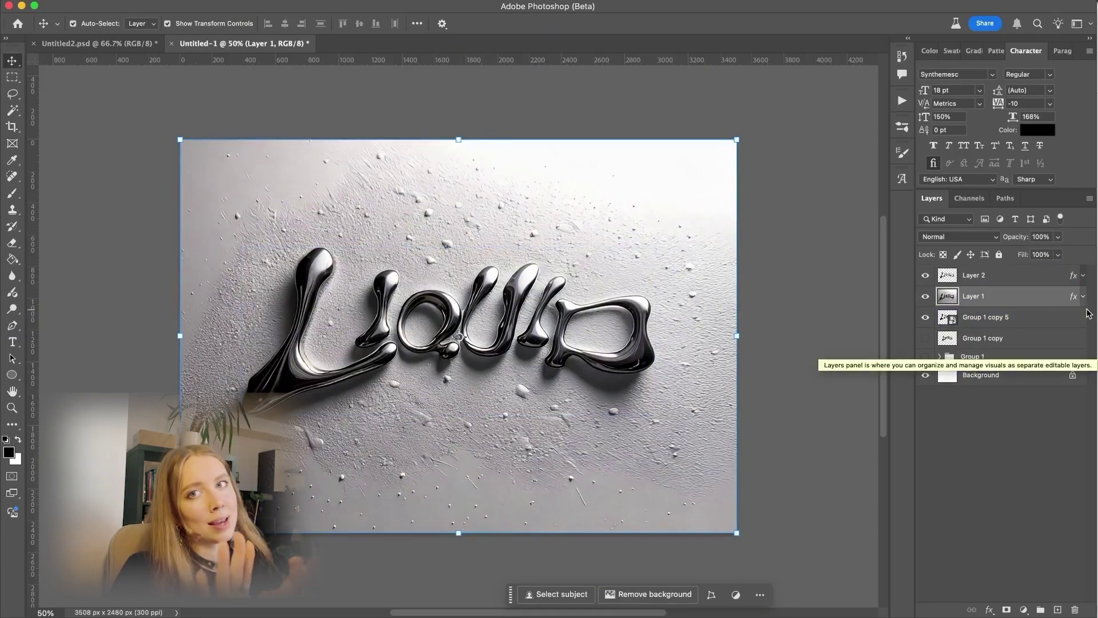
click(1083, 296)
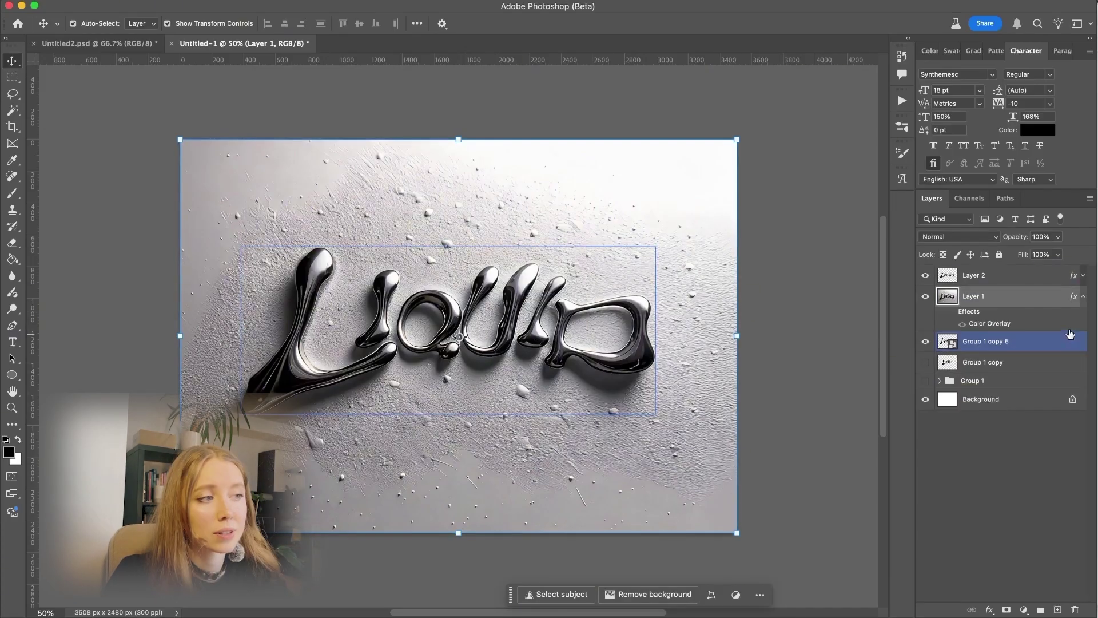
- Set Layer 1's Color Overlay to dark slate blue #50525f in Linear Light
double_click(1076, 299)
click(635, 421)
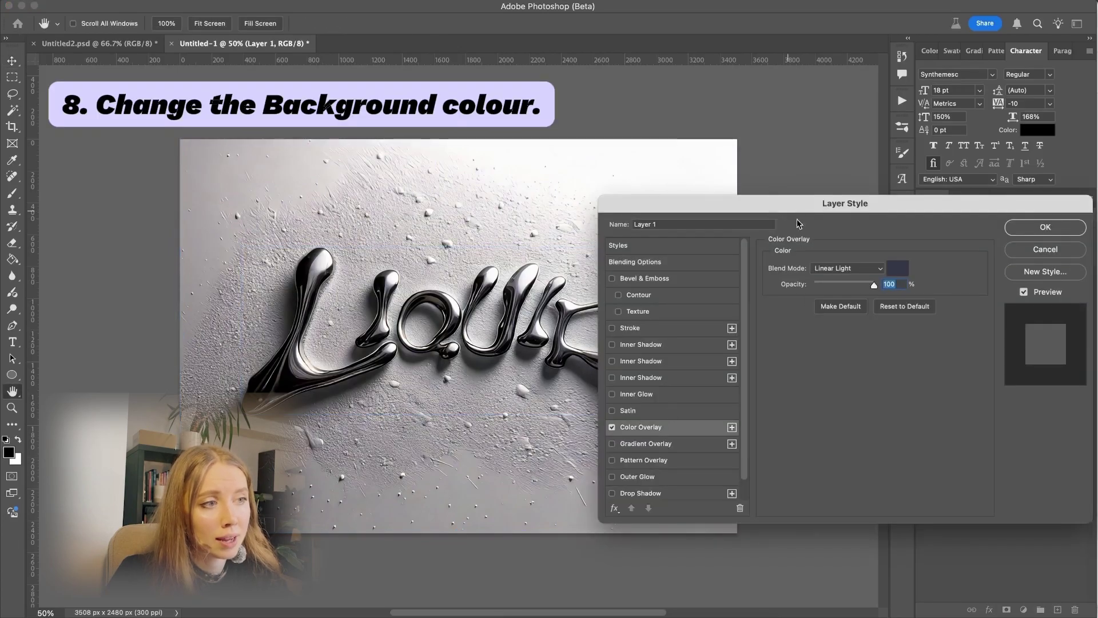
click(897, 276)
drag(702, 254, 796, 275)
mouse_move(806, 350)
mouse_down()
mouse_move(744, 377)
mouse_move(734, 423)
mouse_move(732, 411)
mouse_move(759, 416)
mouse_move(760, 404)
mouse_move(721, 416)
mouse_up()
click(734, 405)
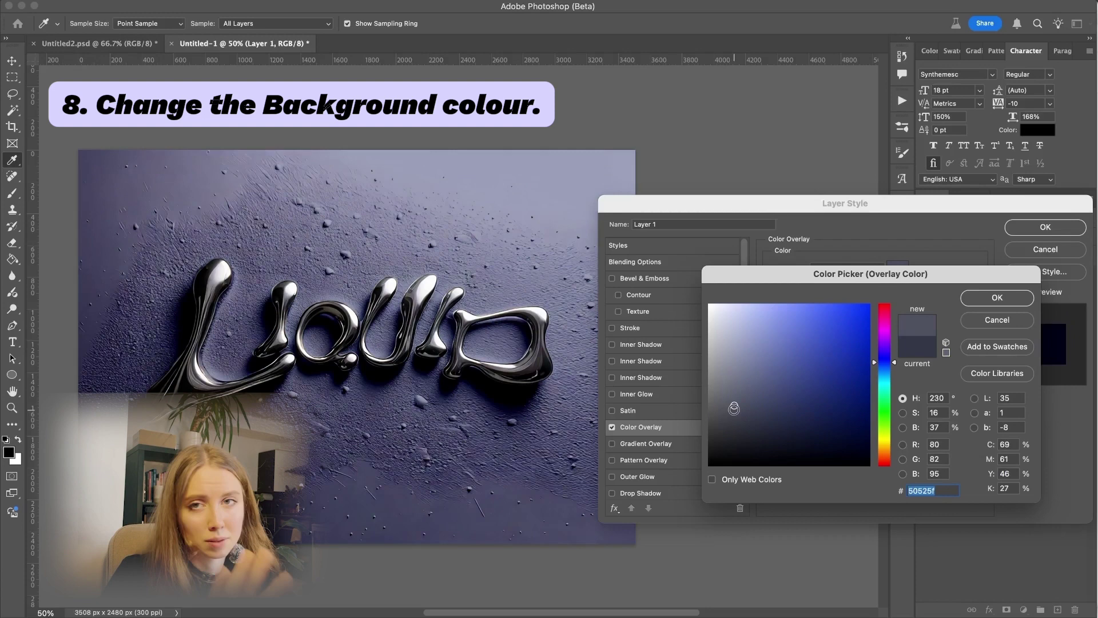
key(Escape)
scroll(852, 271, left, 3)
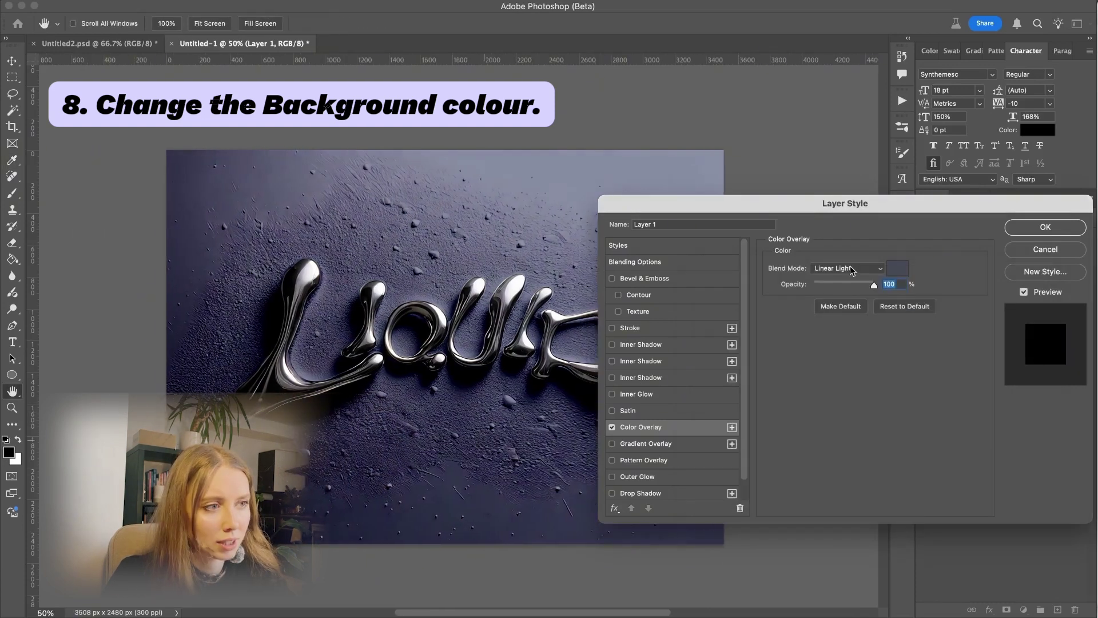
click(1045, 227)
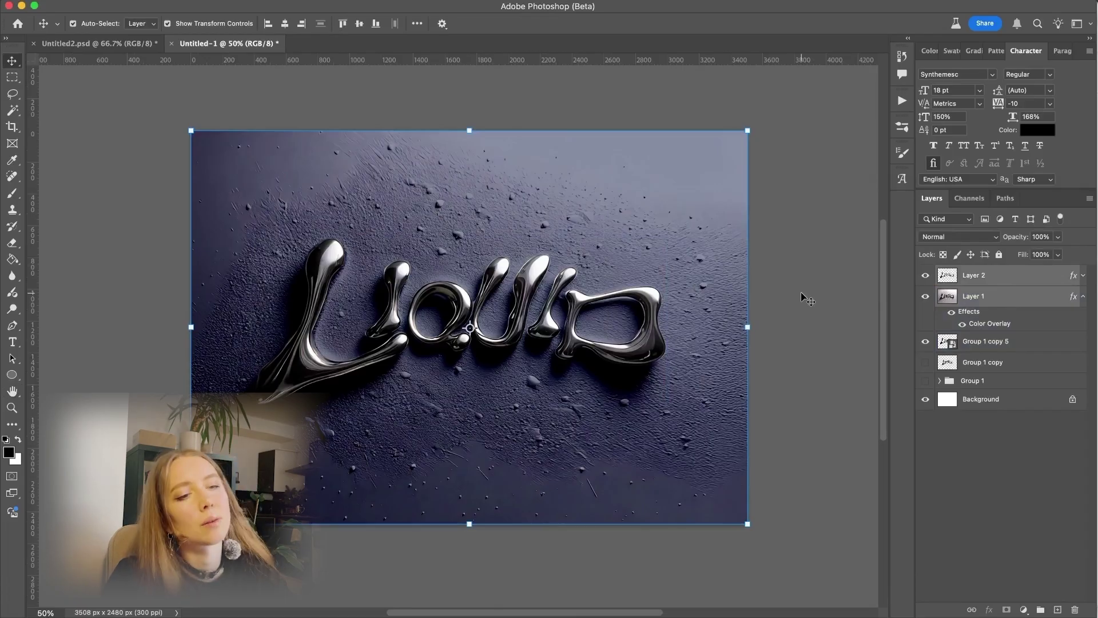
- Duplicate Layer 1, rasterize its style, and dodge the highlights around the centre above the lettering
click(972, 295)
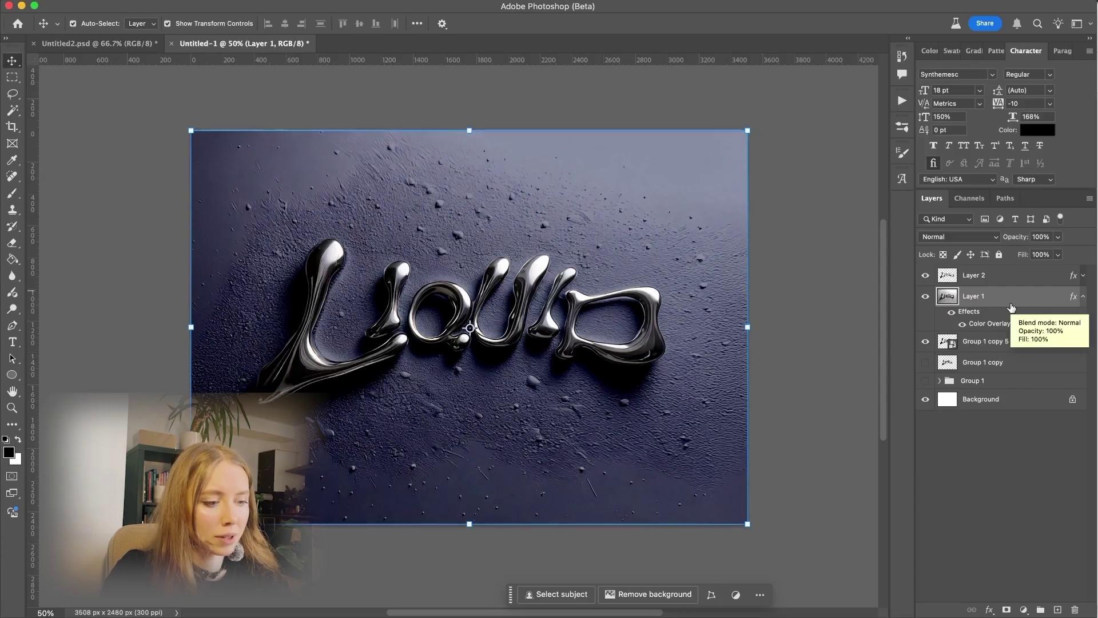
key(super+j)
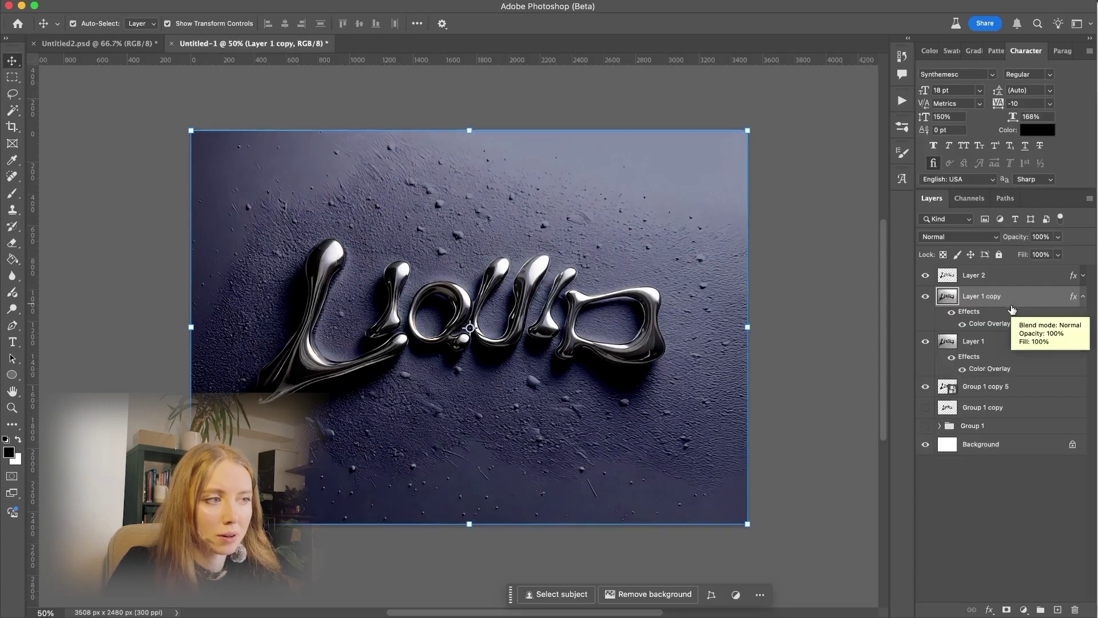
right_click(1007, 308)
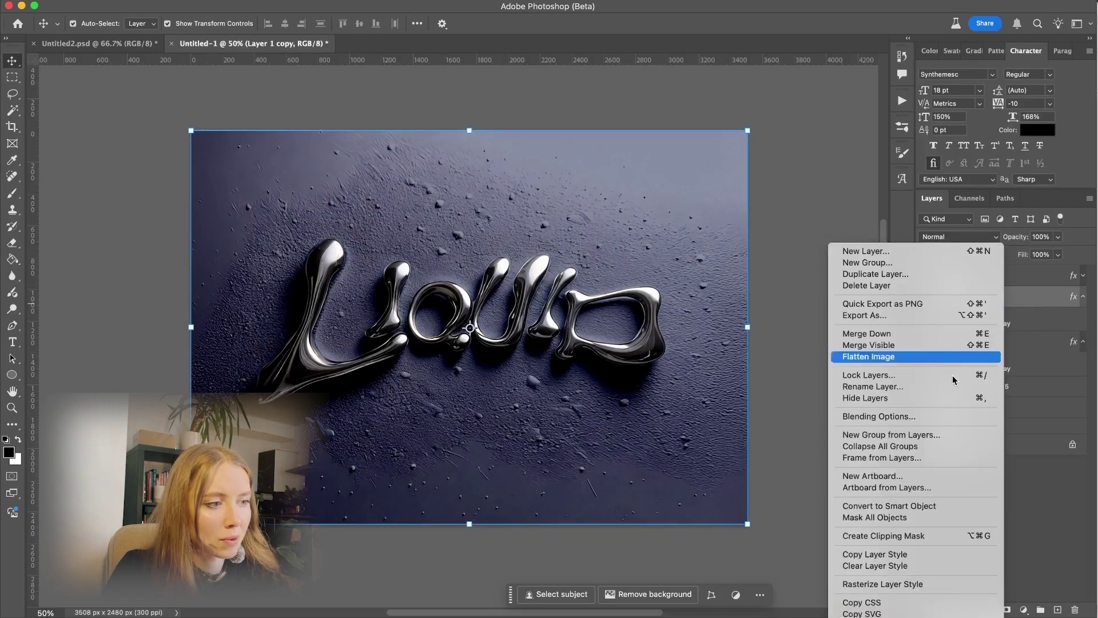
click(12, 308)
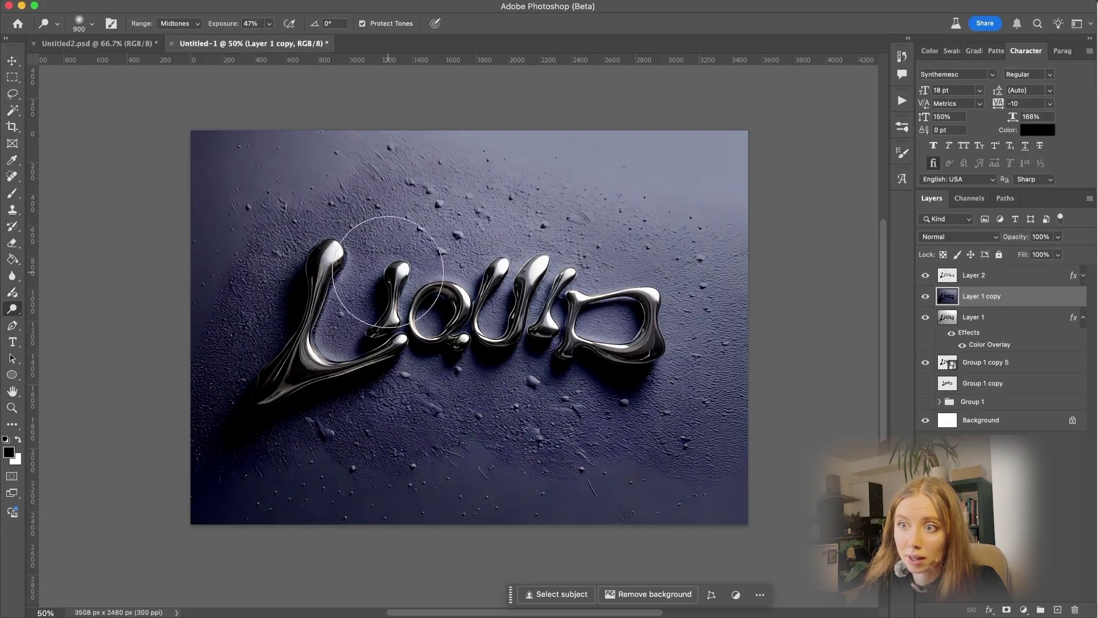
click(179, 24)
click(174, 36)
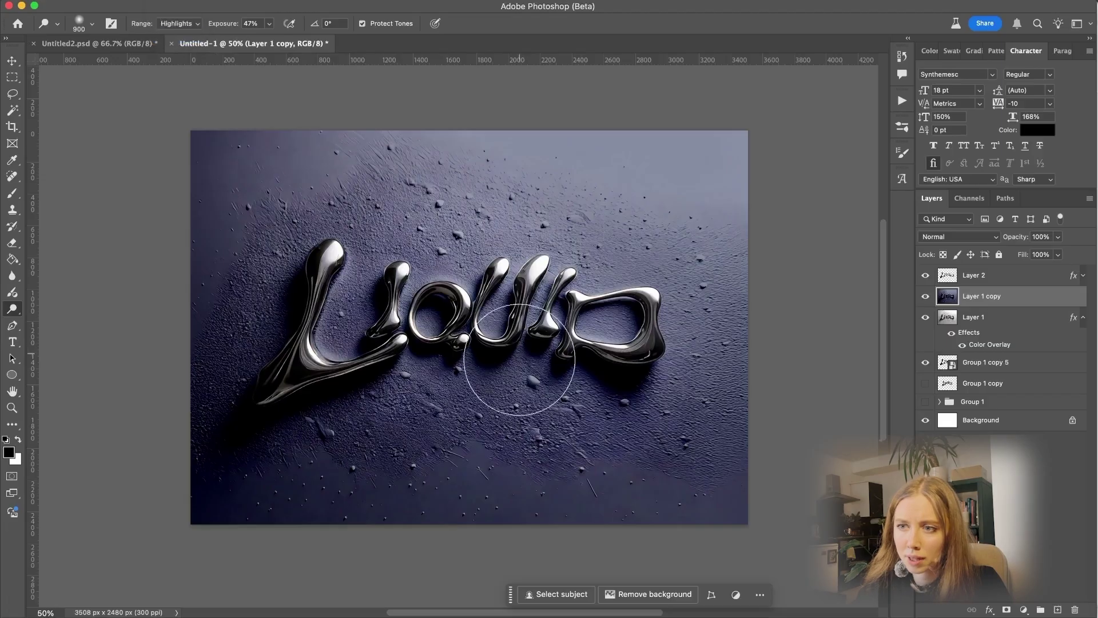
drag(520, 363, 449, 270)
key(alt+shift+s)
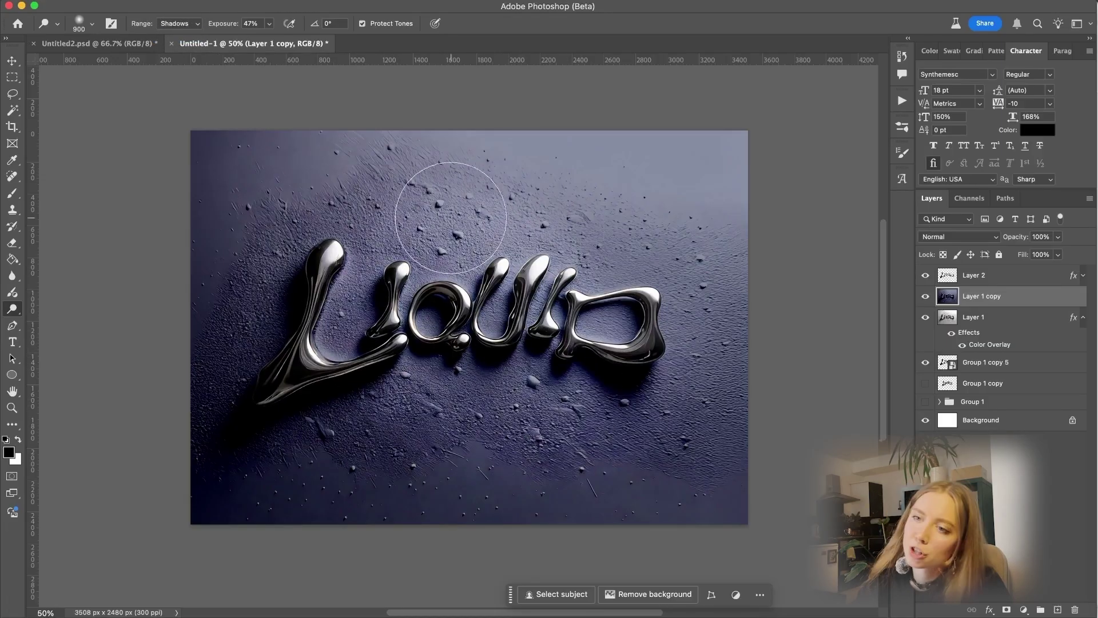
key(alt+shift+m)
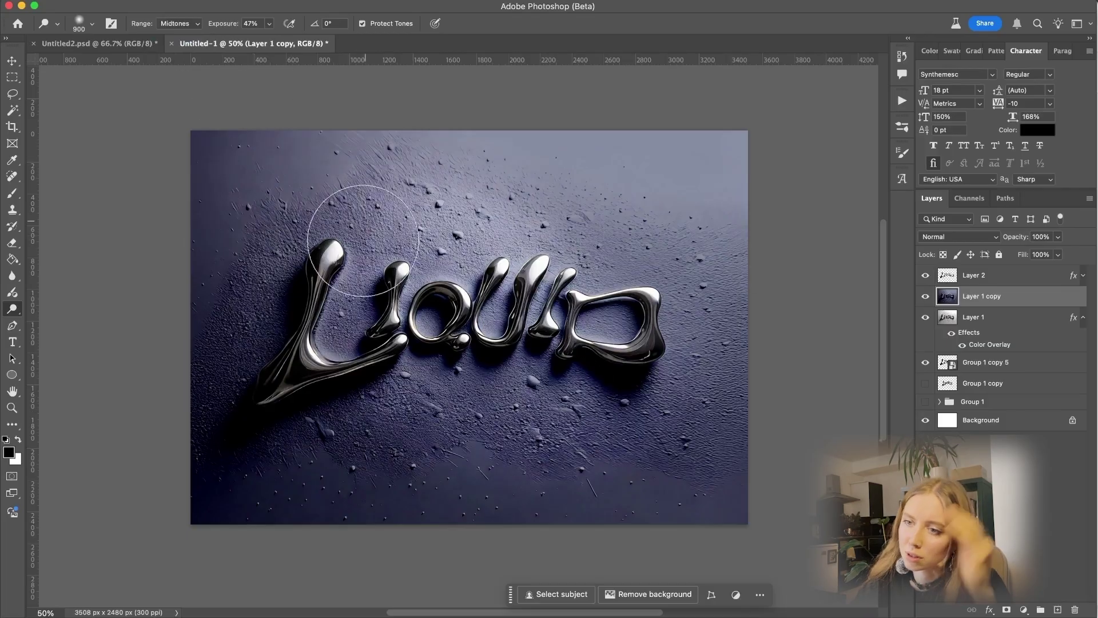
key(v)
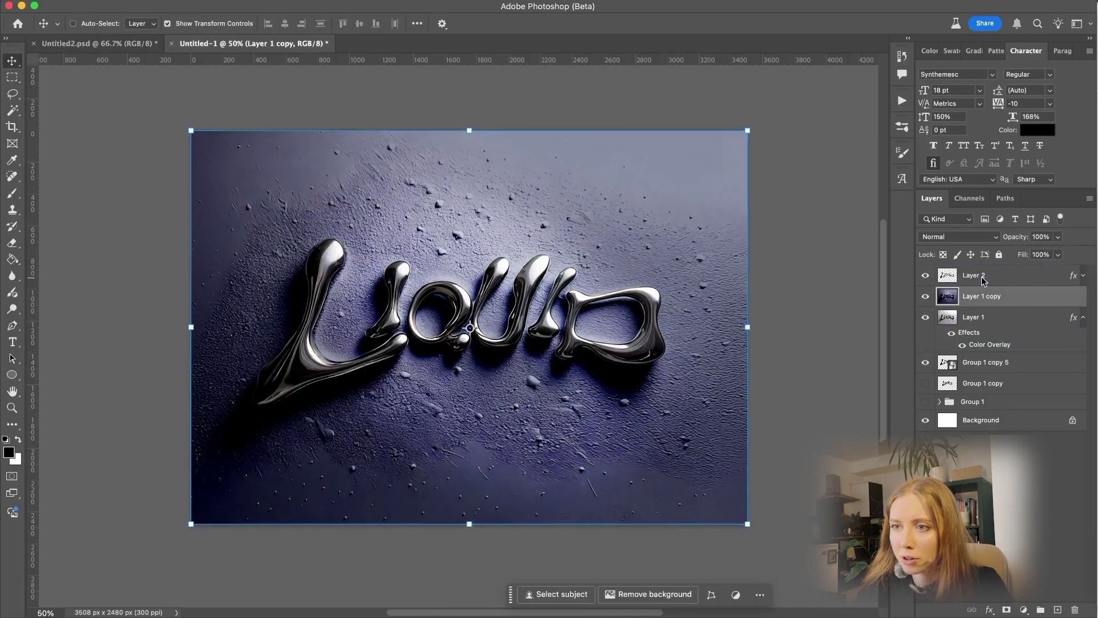
- Stamp Layer 2 and the visible layers below into a new merged Layer 2 copy
super+click(984, 276)
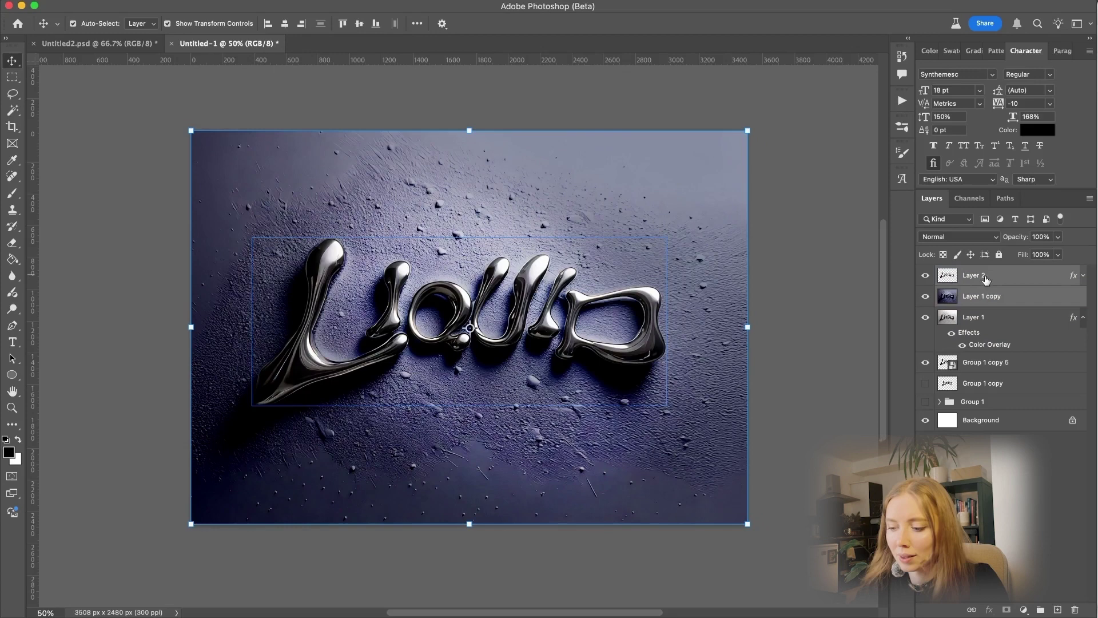
key(super+j)
key(super+e)
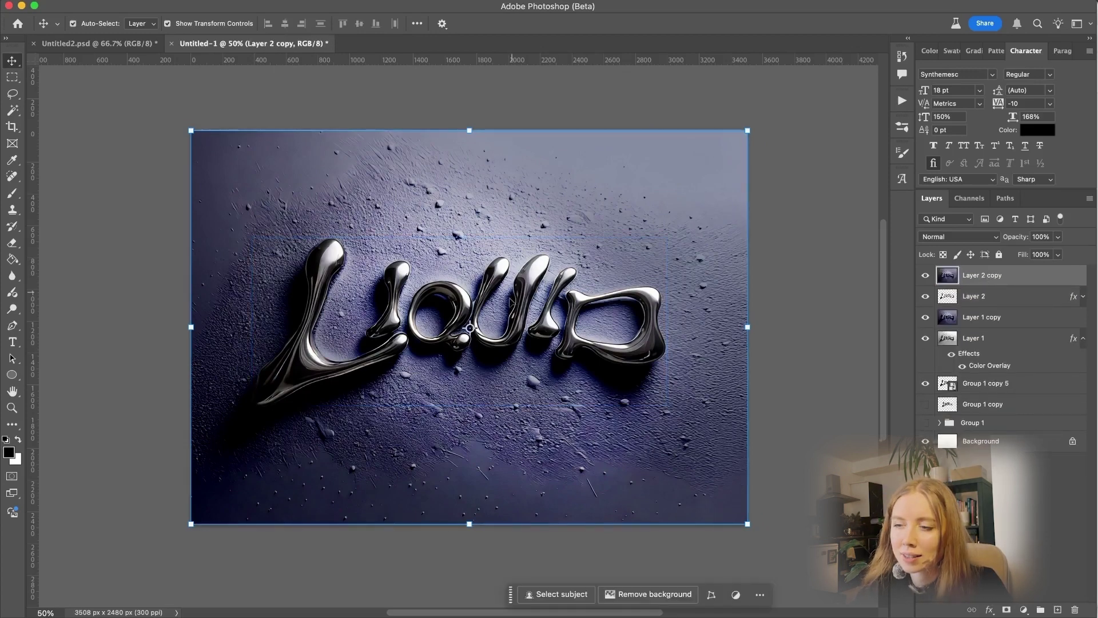
click(795, 328)
click(308, 308)
click(179, 321)
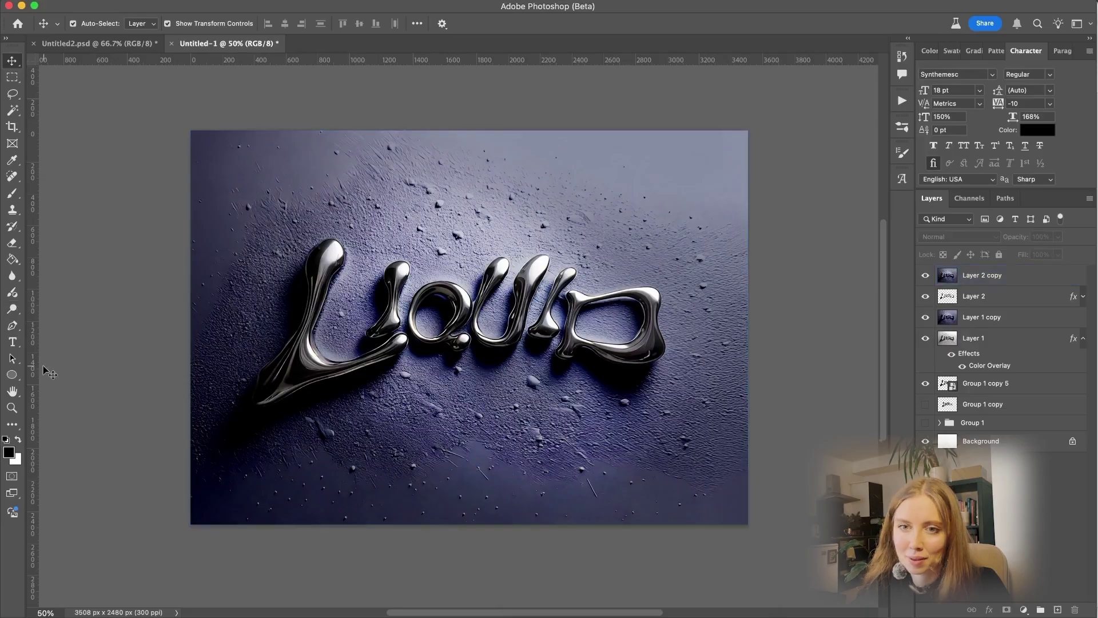
- Select Layer 2 copy and set the Dodge tool range to Highlights
click(11, 311)
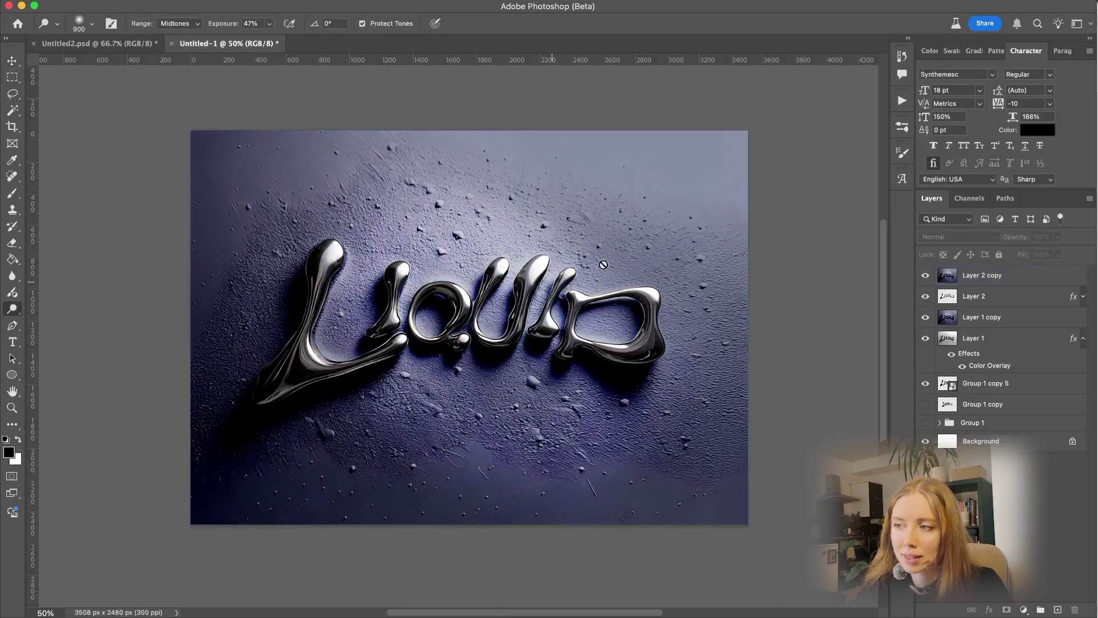
key(alt+period)
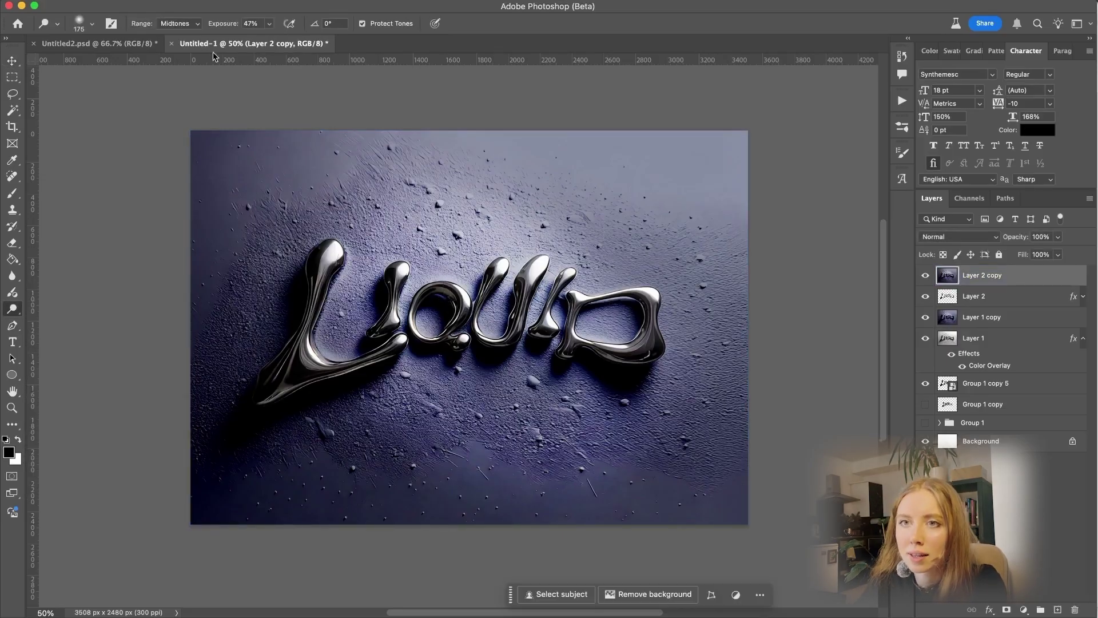
click(179, 23)
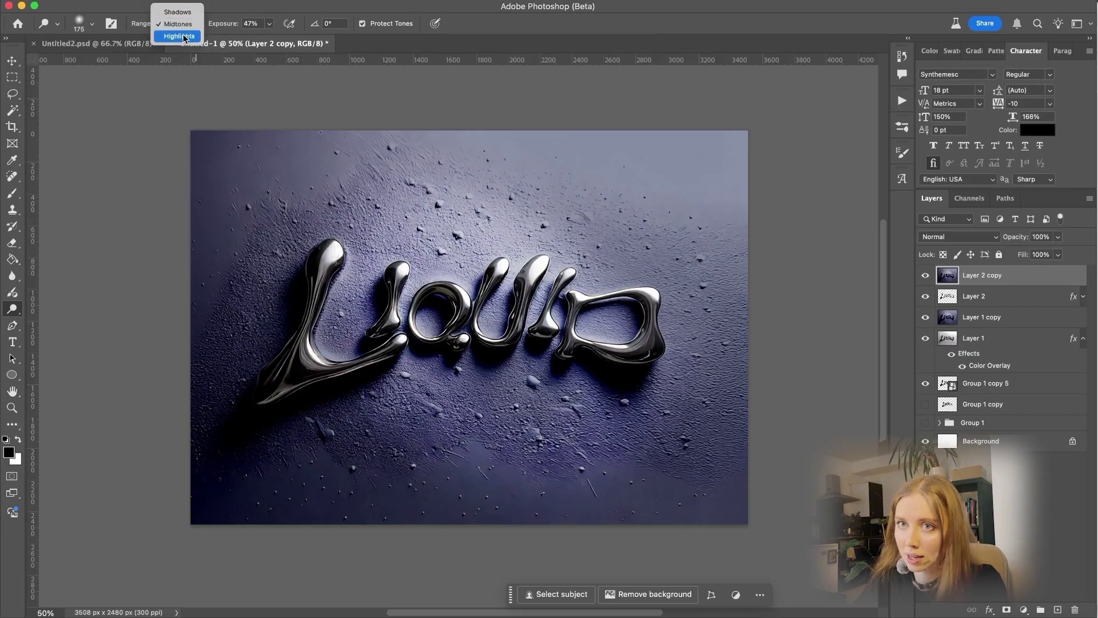
click(179, 36)
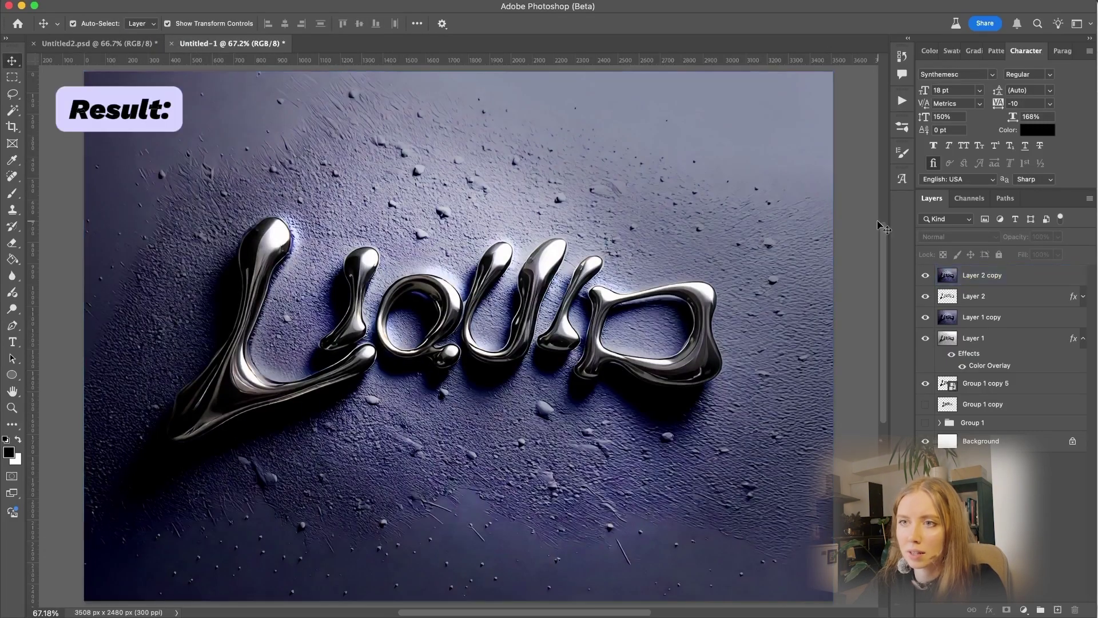